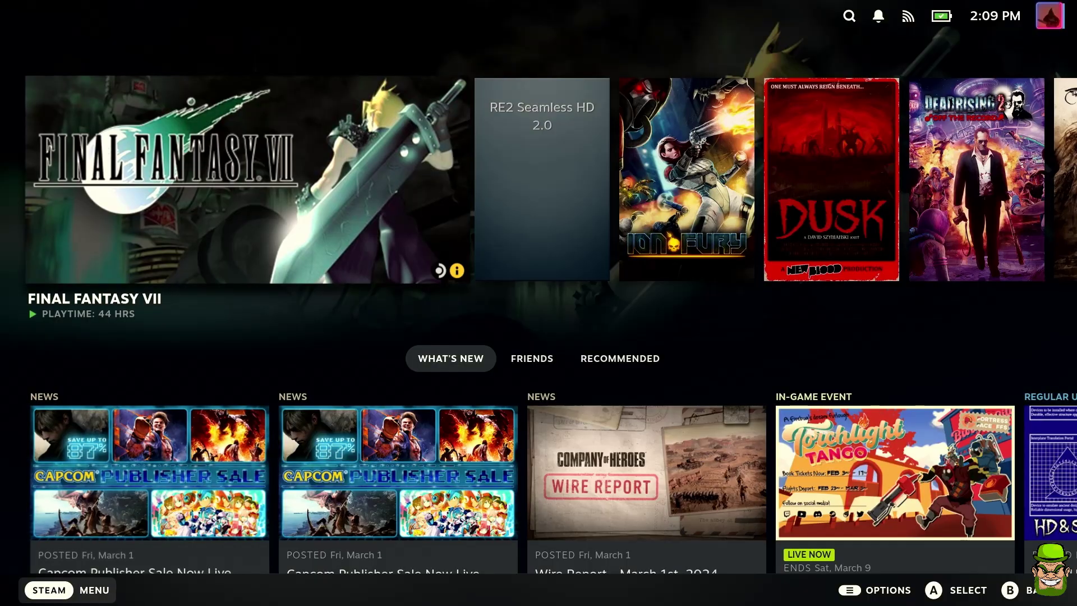
Step: Open the FINAL FANTASY VII page from the installed games in the Steam library
left_click(68, 590)
left_click(84, 211)
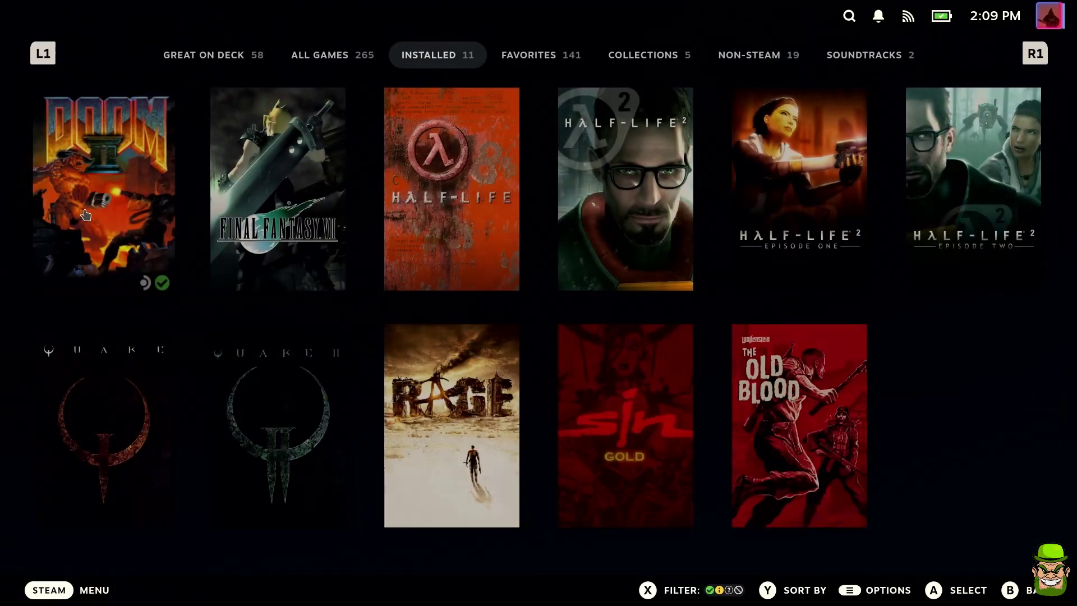
left_click(269, 224)
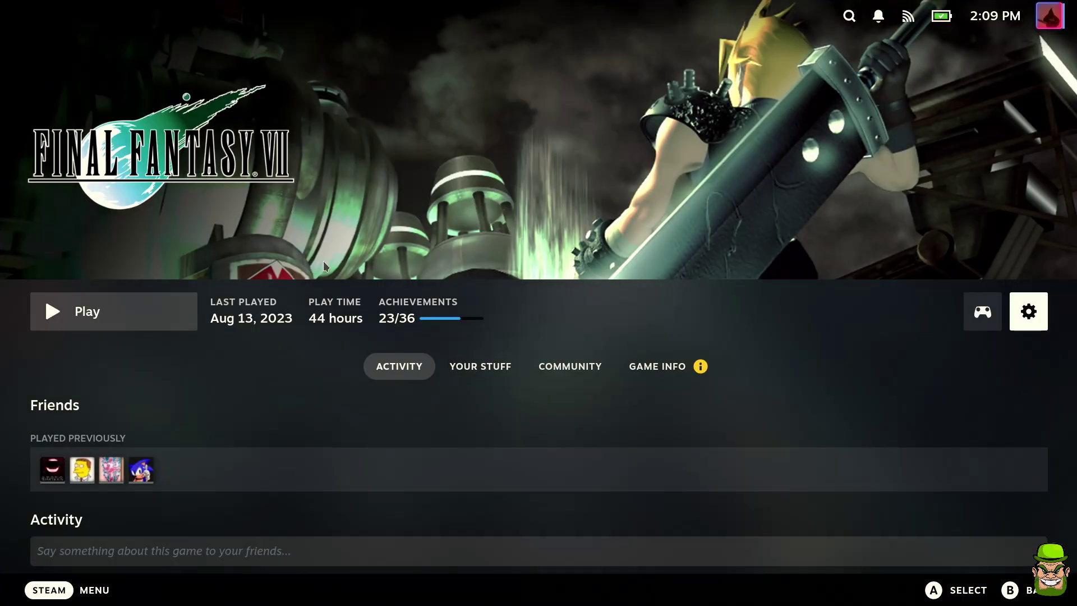
Step: Switch the Steam Deck from gaming mode to desktop mode
left_click(41, 598)
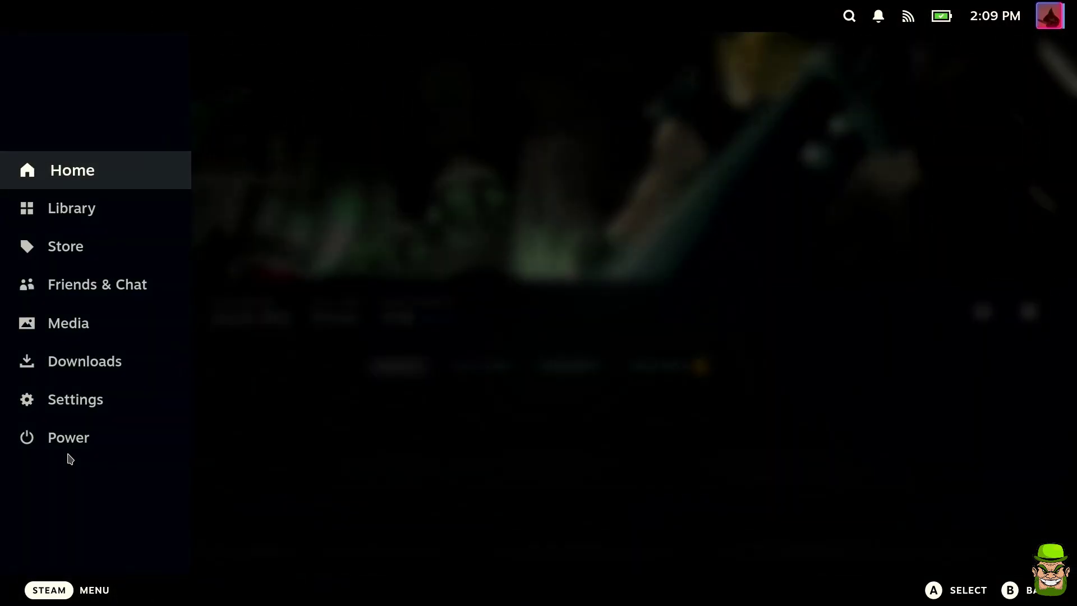
left_click(54, 448)
left_click(496, 370)
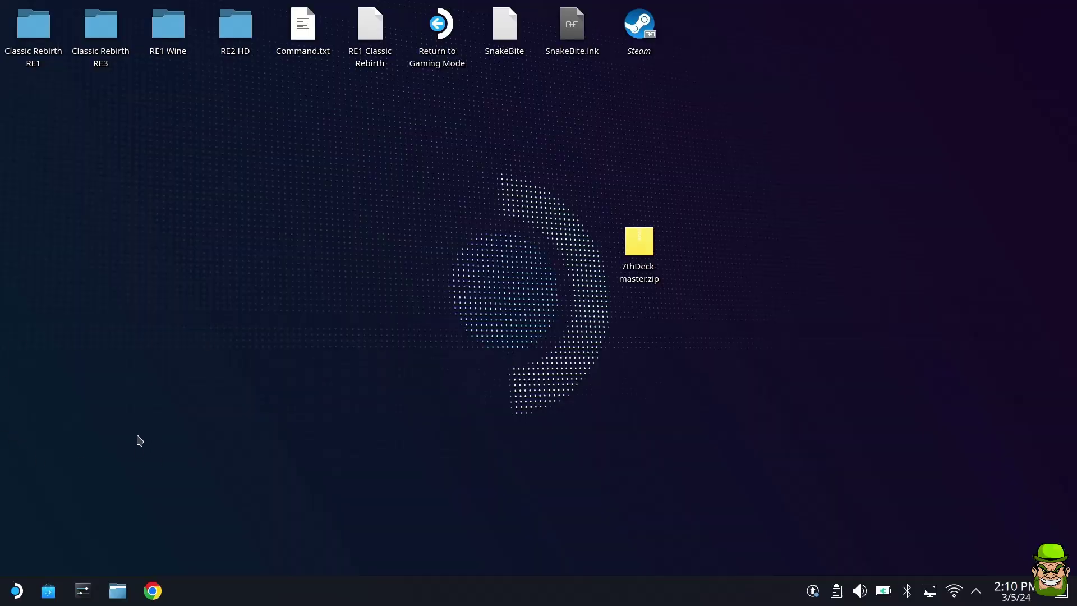
Step: Switch to Chrome, search the web for "7the deck" and open the dotaxis/7thDeck GitHub repository in a maximized window
left_click(152, 590)
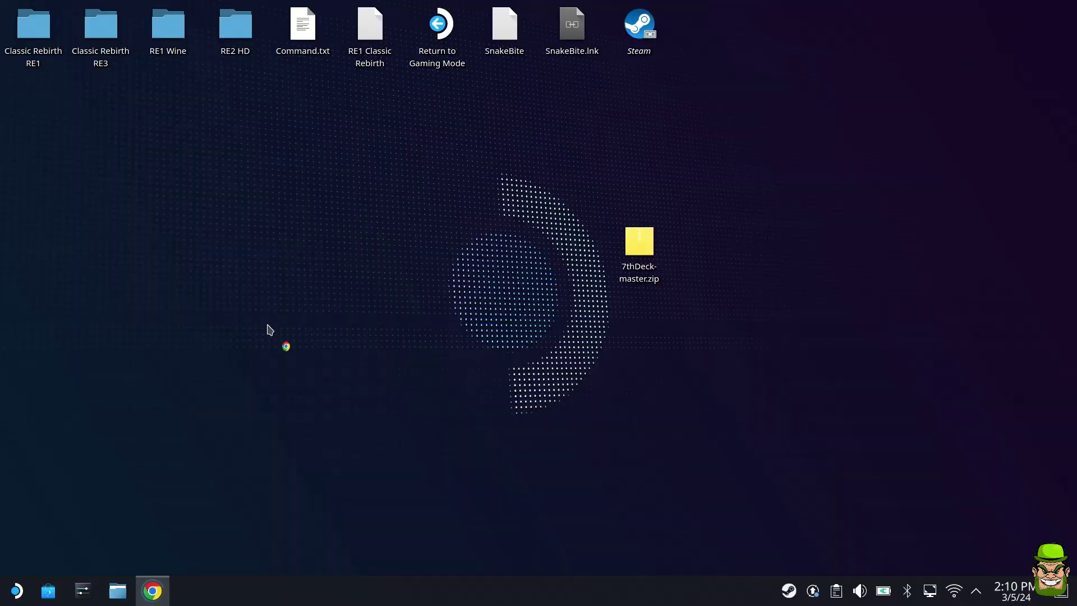
type("7the deck")
key("Return")
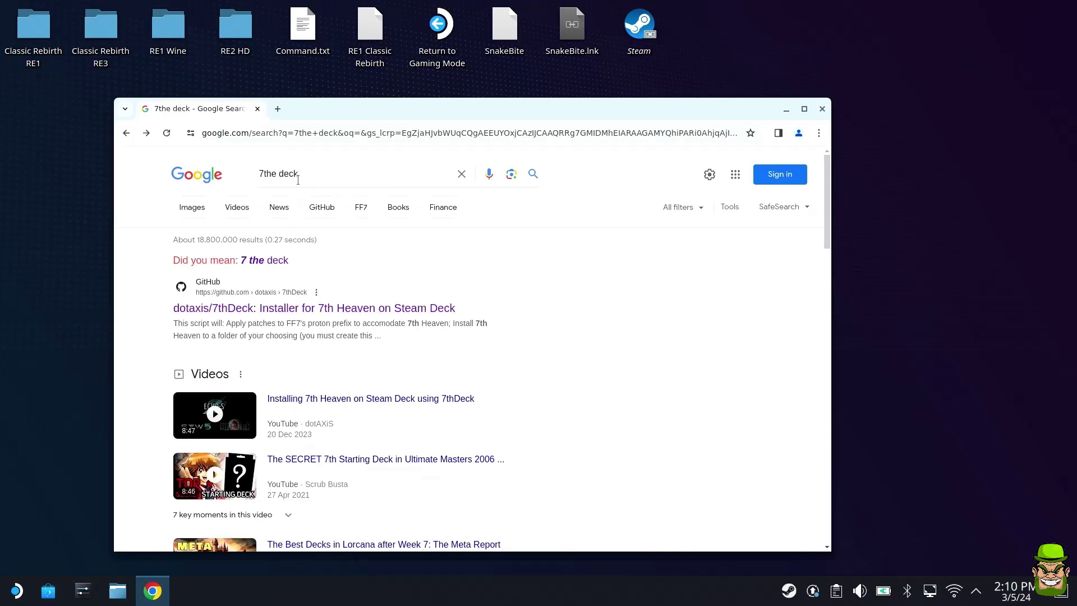
left_click(224, 307)
double_click(349, 111)
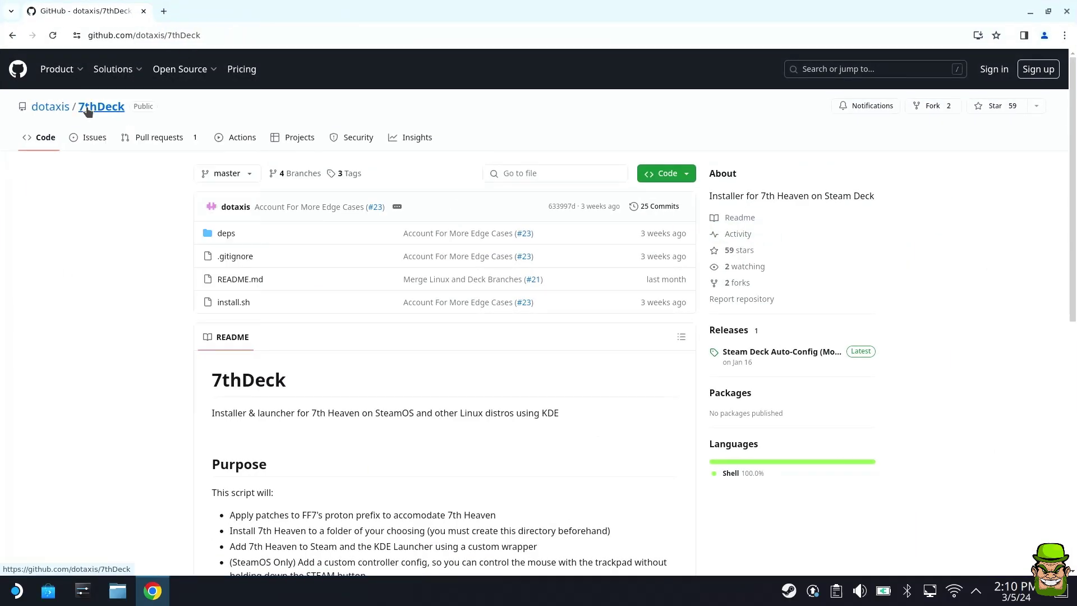
Step: Download the 7thDeck repository as a ZIP and show the downloaded file in its folder
left_click(687, 179)
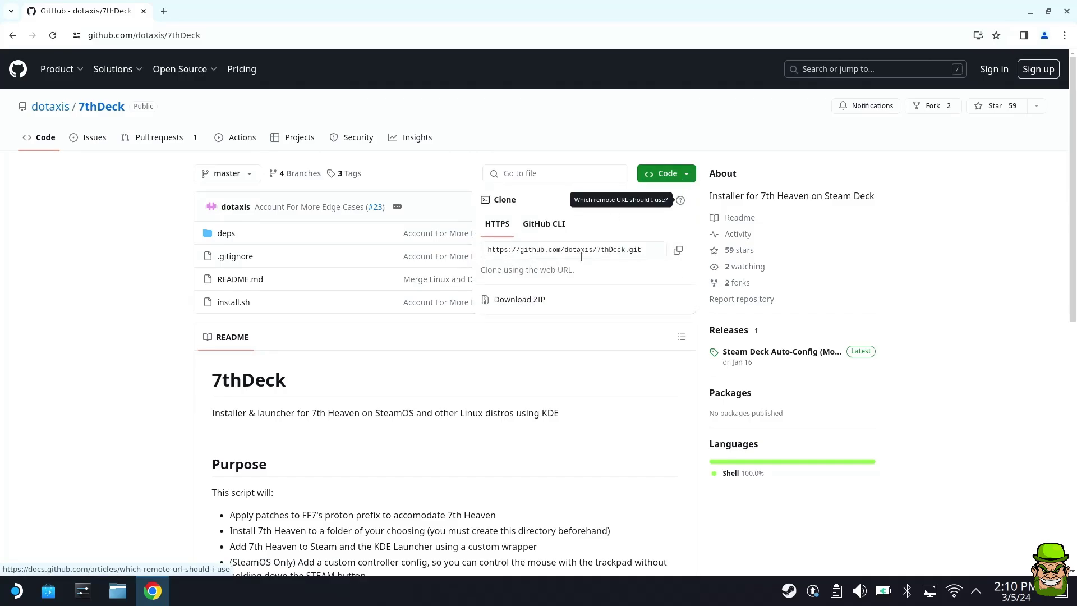
left_click(519, 300)
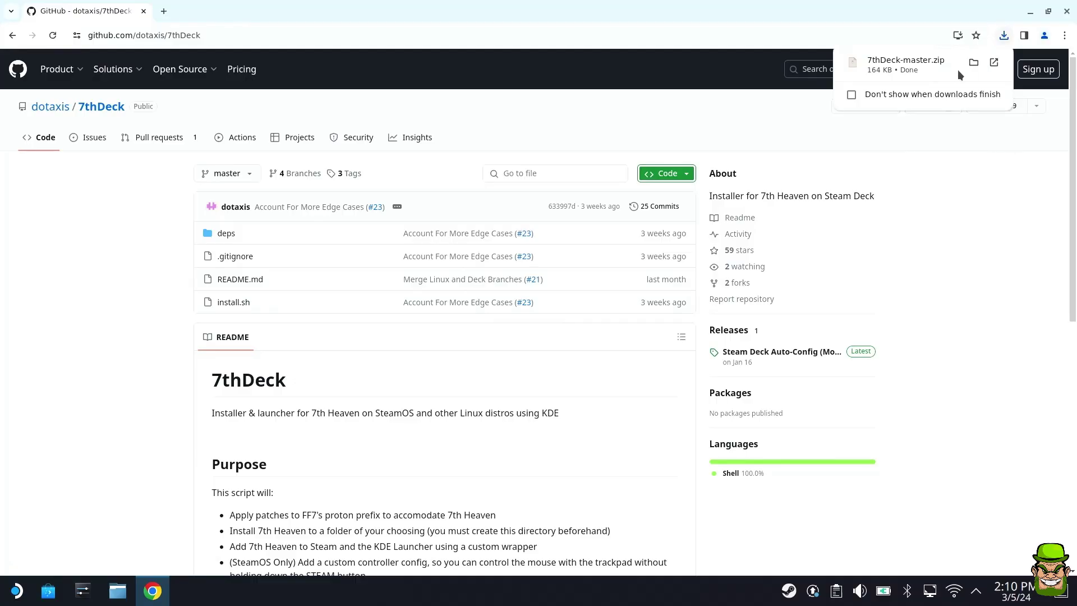
left_click(974, 62)
Step: Move 7thDeck-master.zip to the Desktop folder, and close the file manager and the browser
right_click(645, 245)
left_click(667, 288)
left_click(324, 173)
key("ctrl+v")
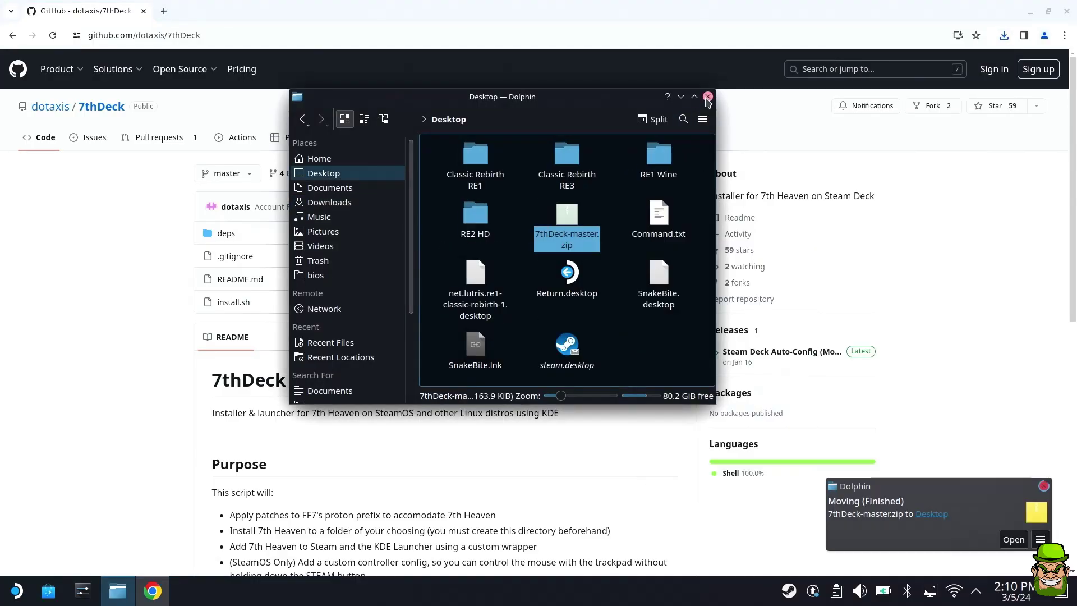
left_click(708, 96)
left_click(1066, 11)
Step: Extract 7thDeck-master.zip directly onto the desktop
right_click(505, 199)
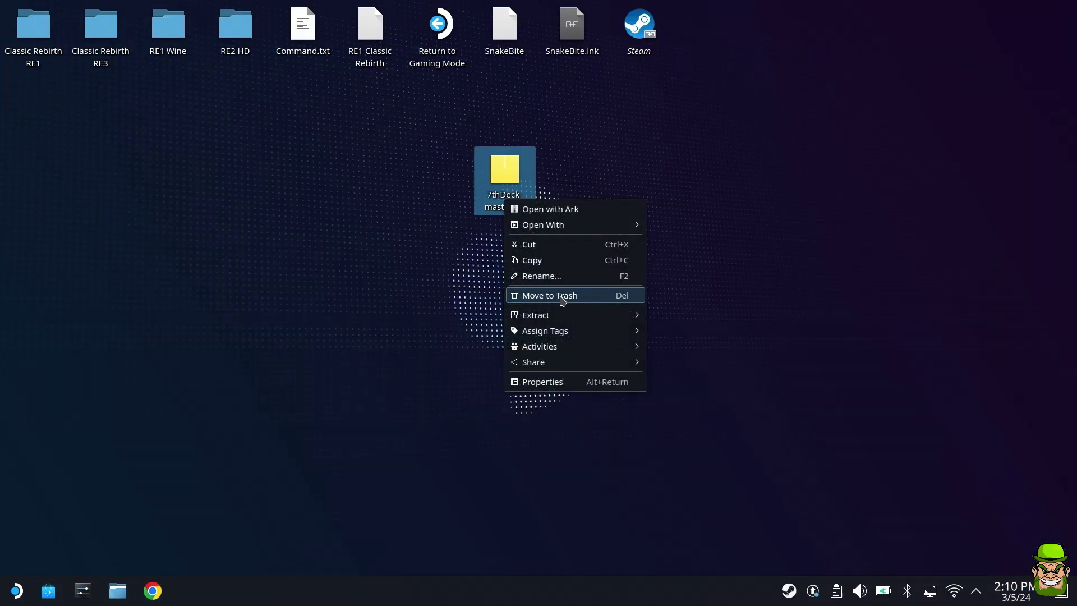
mouse_move(548, 315)
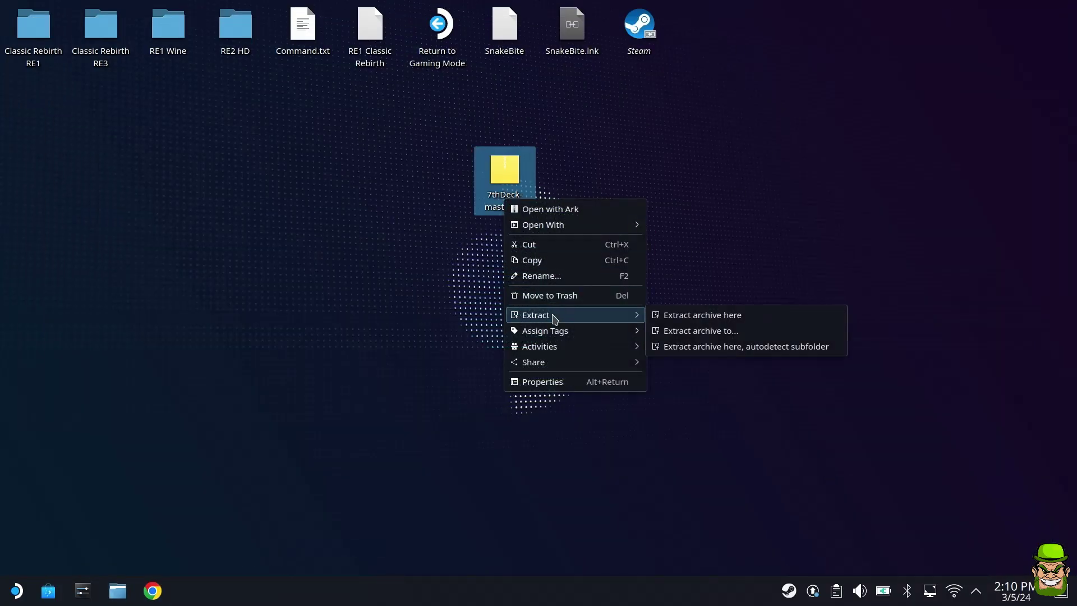
left_click(716, 317)
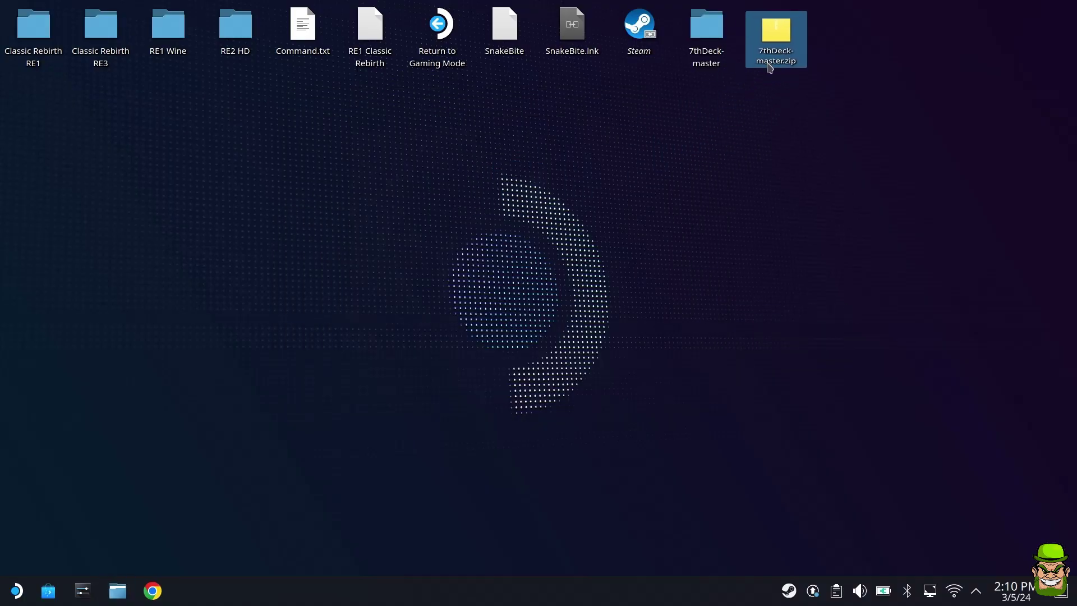
Step: Open the extracted 7thDeck-master folder and run install.sh in Konsole
left_click_drag(706, 56, 490, 259)
double_click(490, 259)
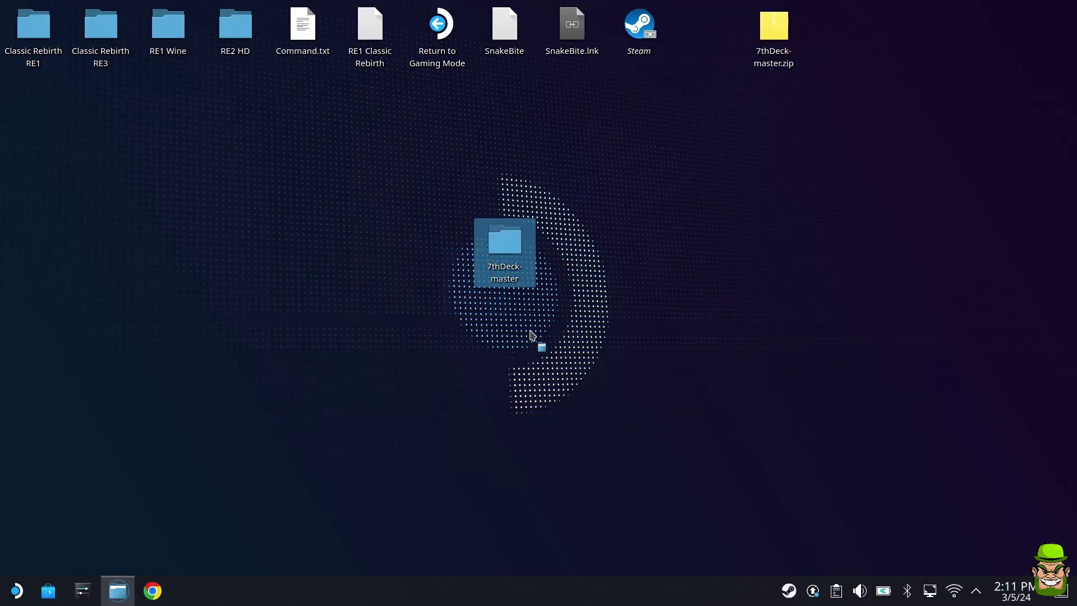
left_click_drag(624, 122, 455, 232)
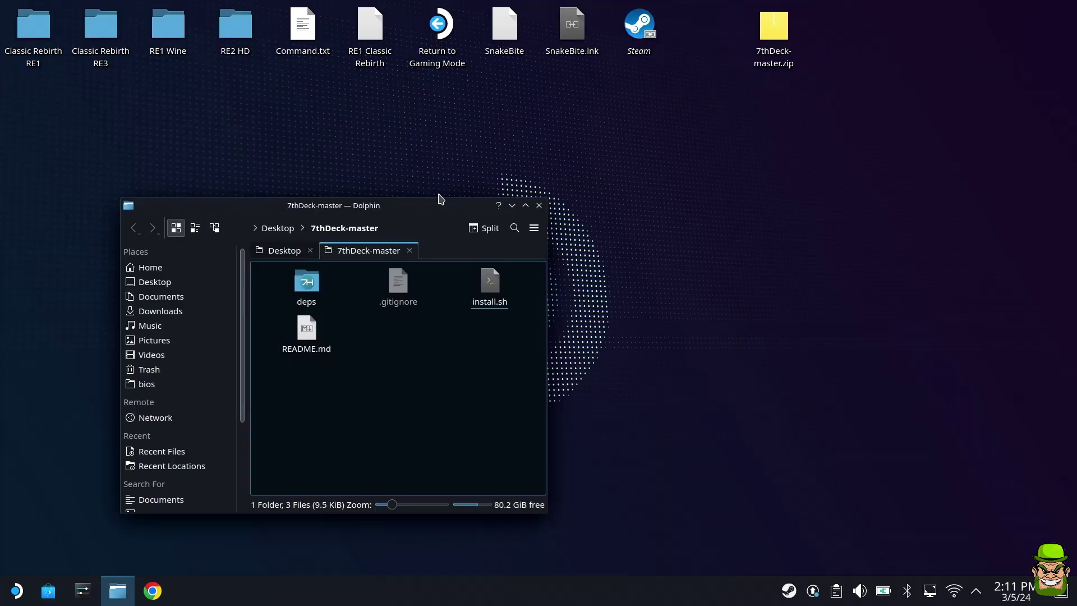
left_click(310, 251)
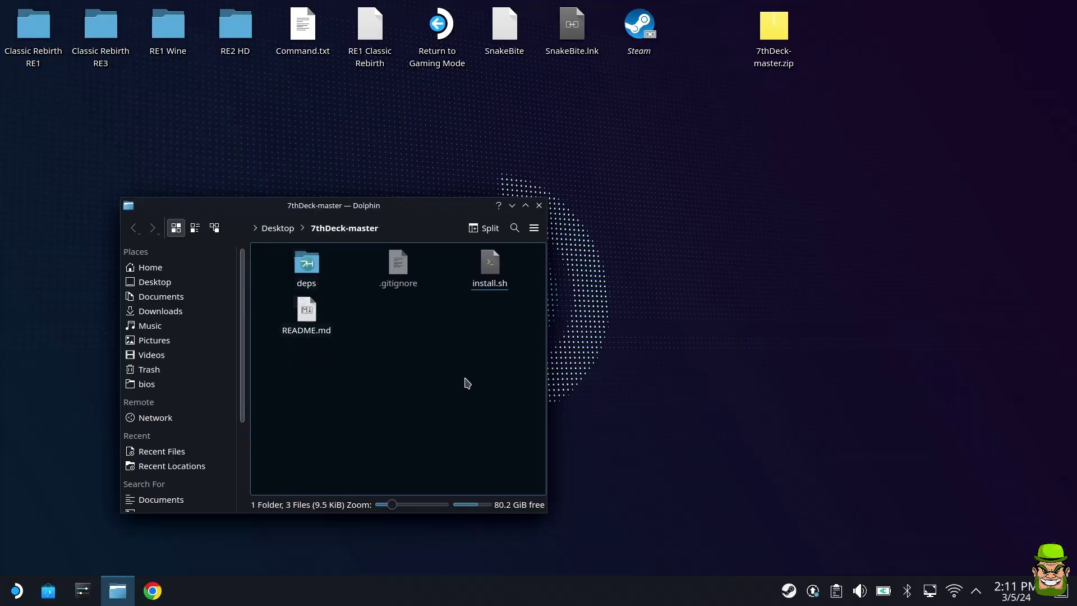
right_click(490, 288)
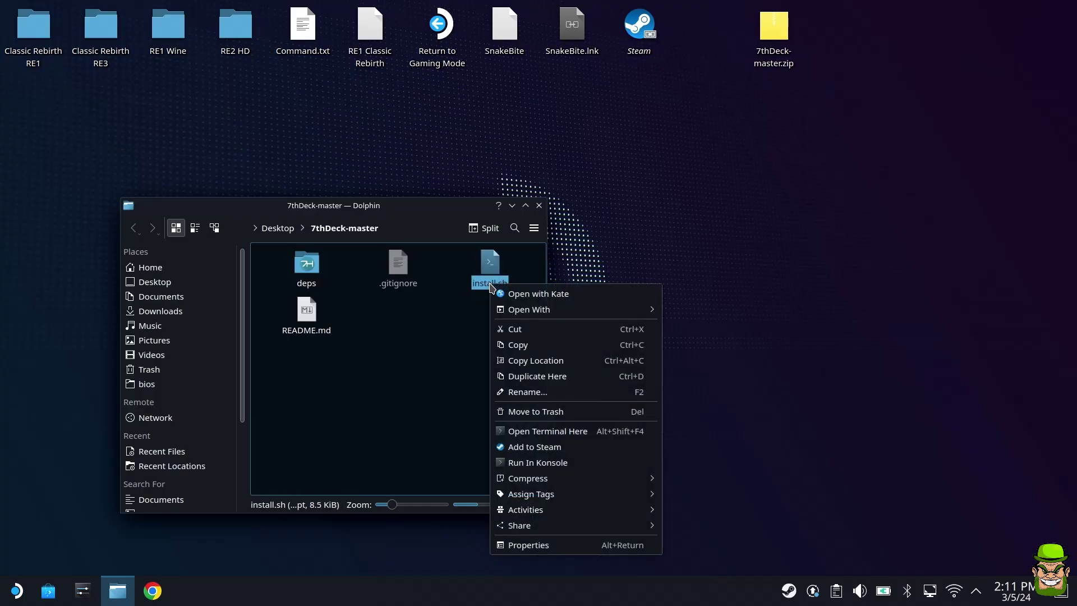
left_click(556, 465)
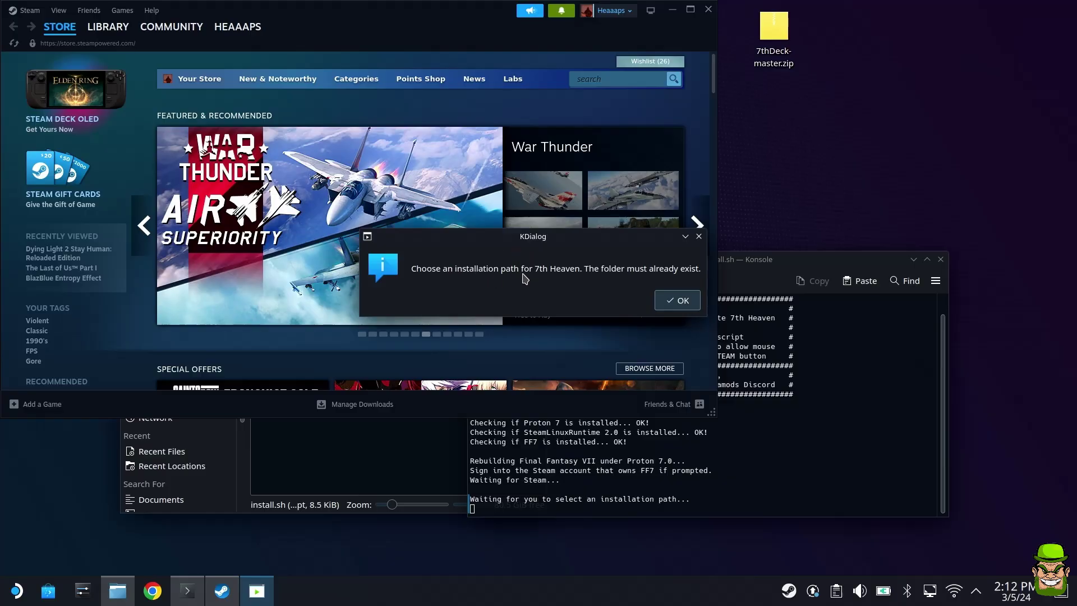
Step: Choose the 7th Heaven folder on the Desktop as the installation path and confirm the installation
left_click(670, 301)
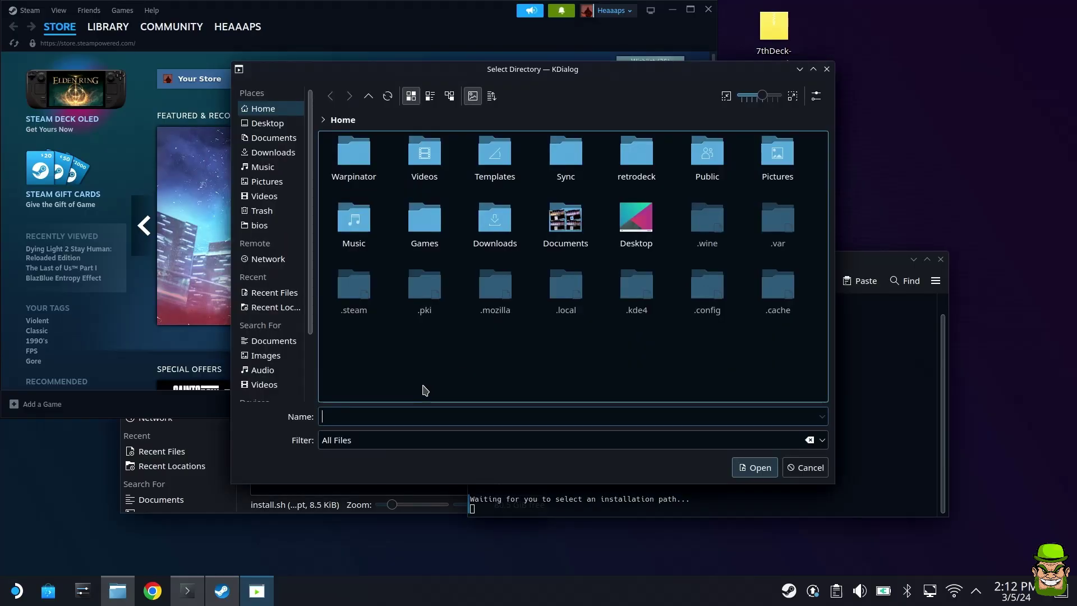
left_click(633, 220)
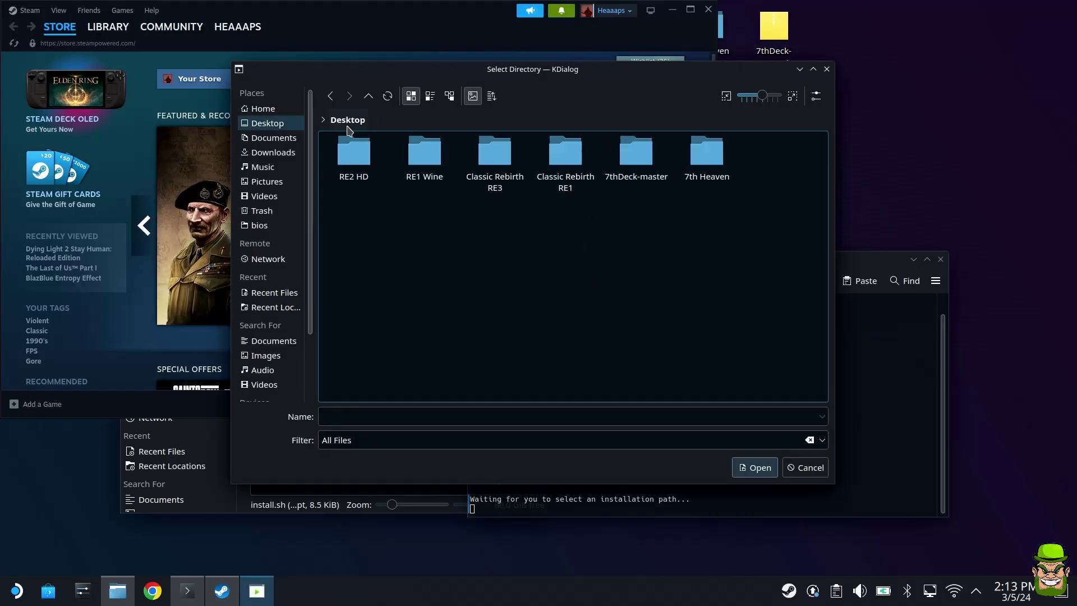
right_click(625, 251)
mouse_move(689, 259)
left_click(708, 157)
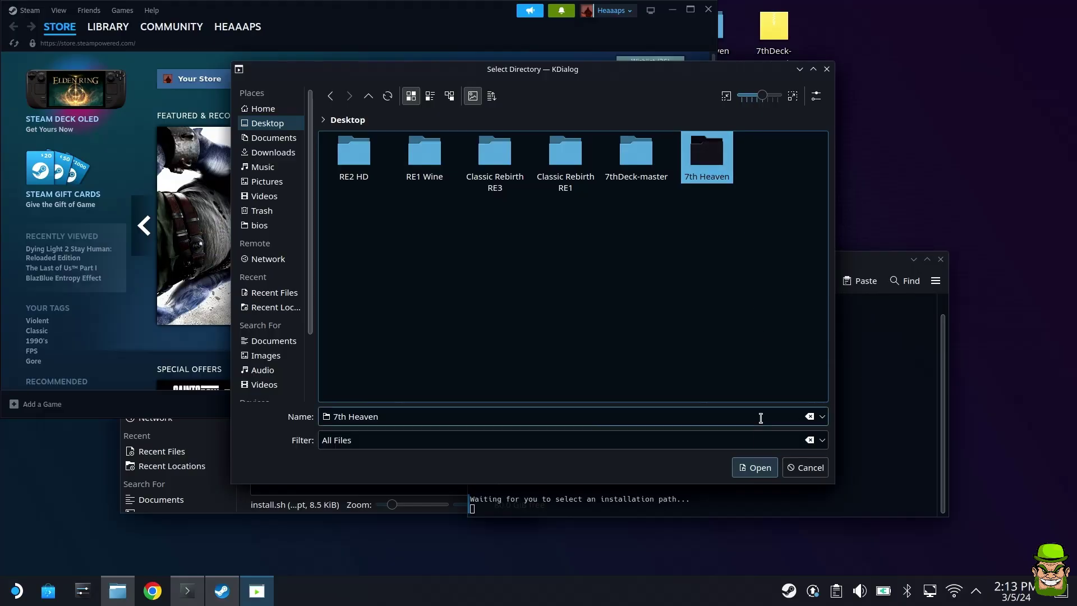
left_click(757, 467)
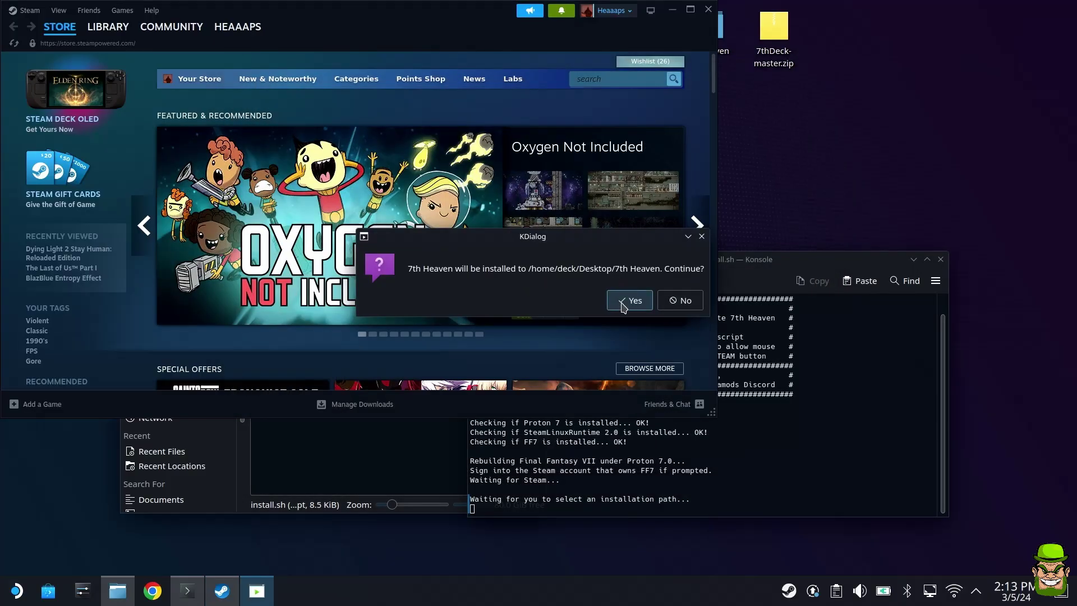
left_click(628, 300)
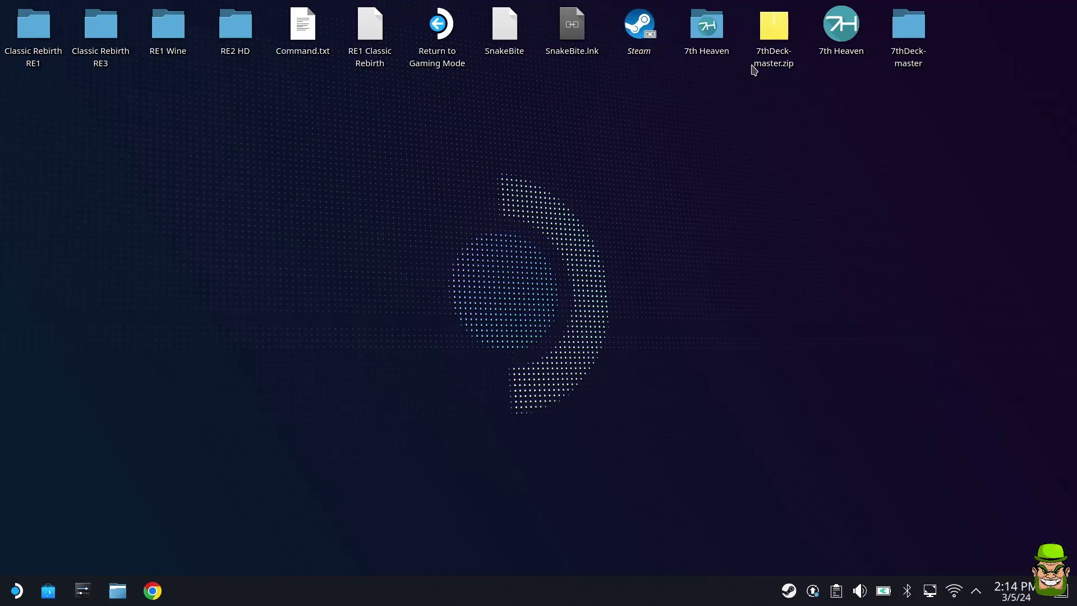
Step: Launch 7th Heaven from the desktop and save its general settings with the default options
left_click(841, 29)
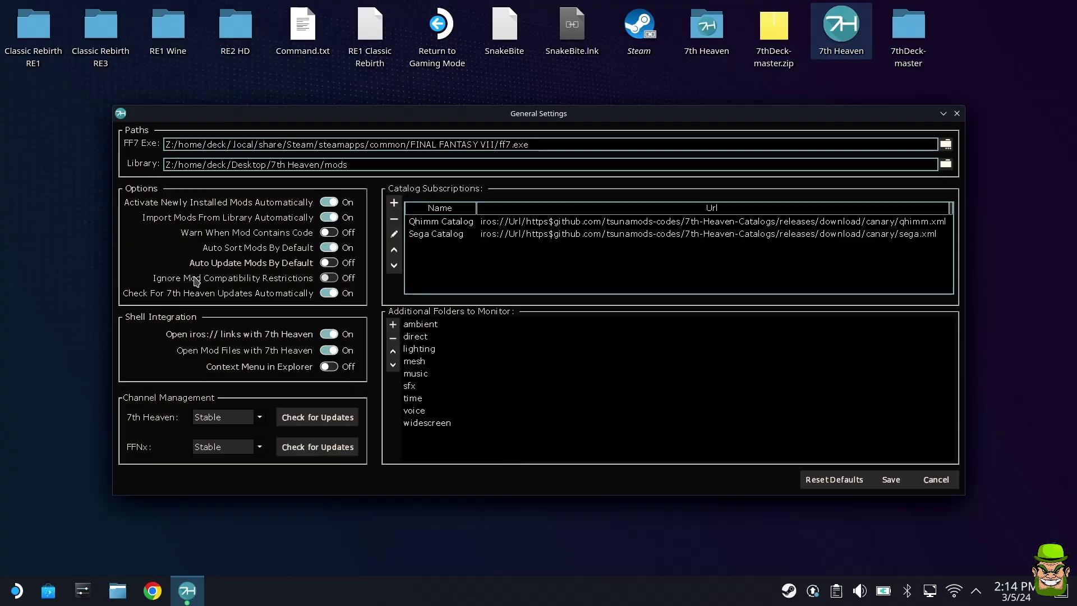
key("Tab")
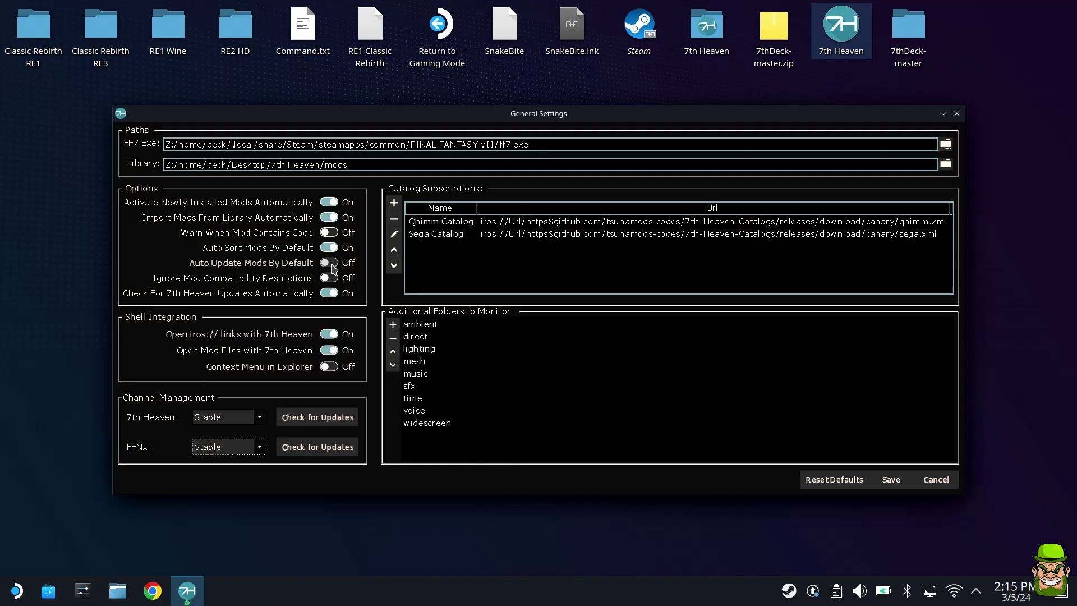
left_click(546, 411)
left_click(890, 479)
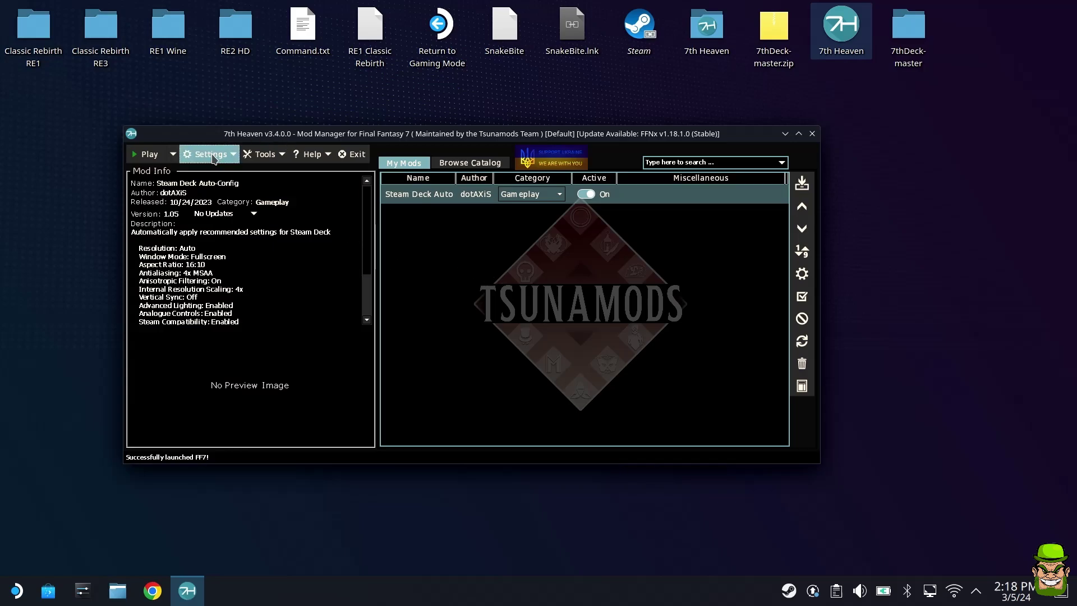
Step: Try to open the Game Driver settings in 7th Heaven
left_click(213, 157)
left_click(231, 206)
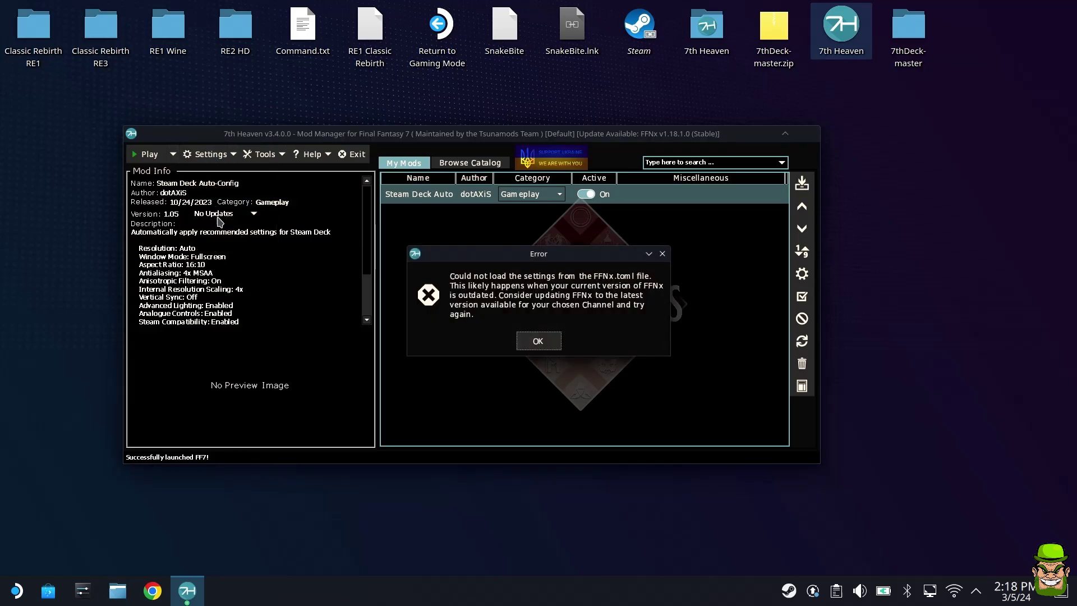
left_click_drag(513, 255, 496, 323)
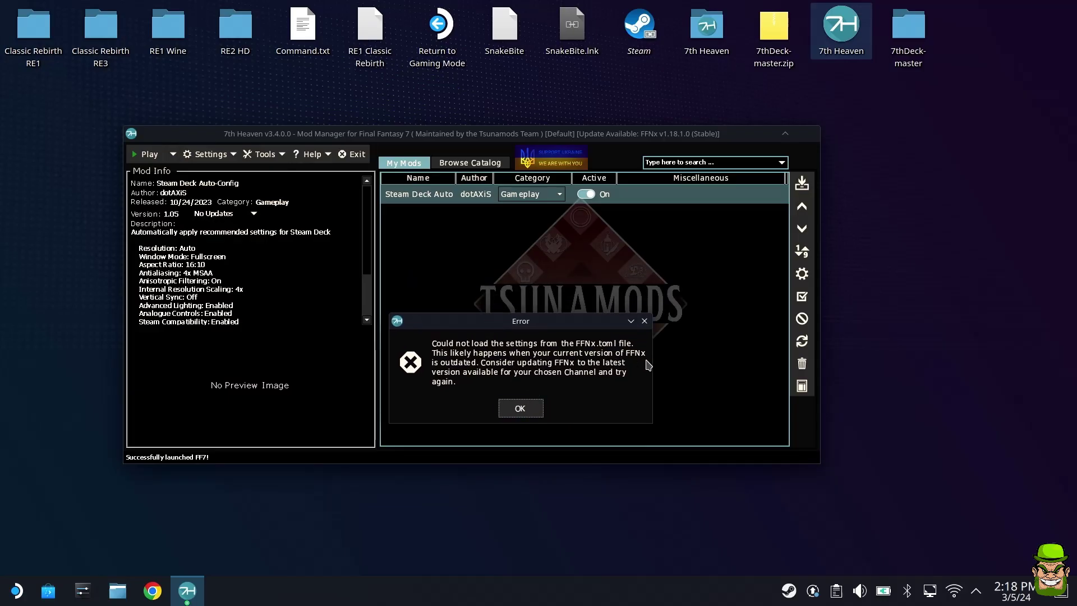
left_click(520, 409)
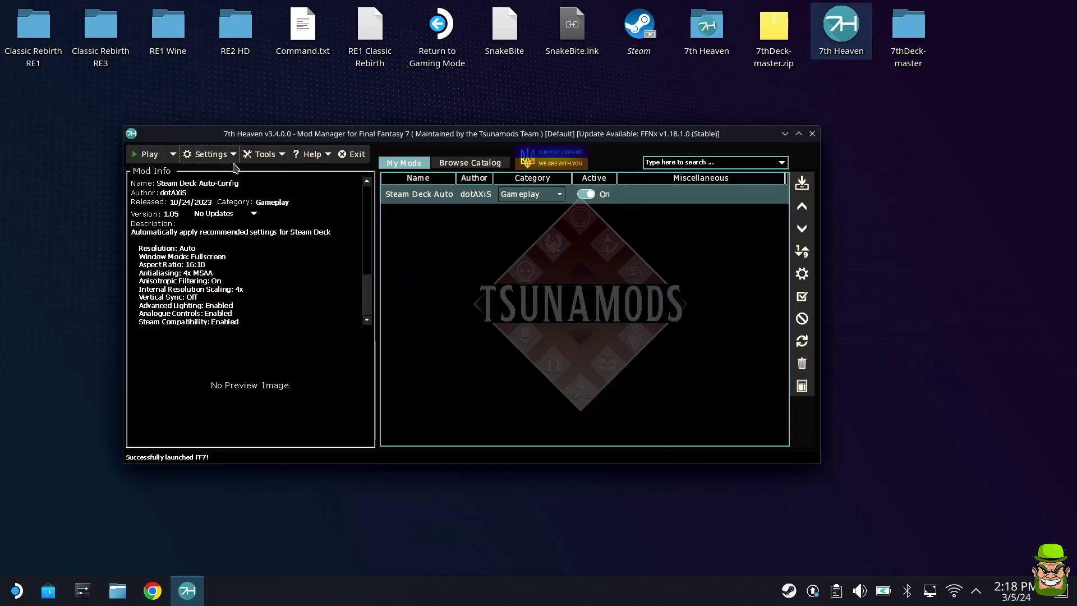
Step: Update the FFNx driver to version 1.18.1.0 on the Stable channel and save the general settings
left_click(222, 162)
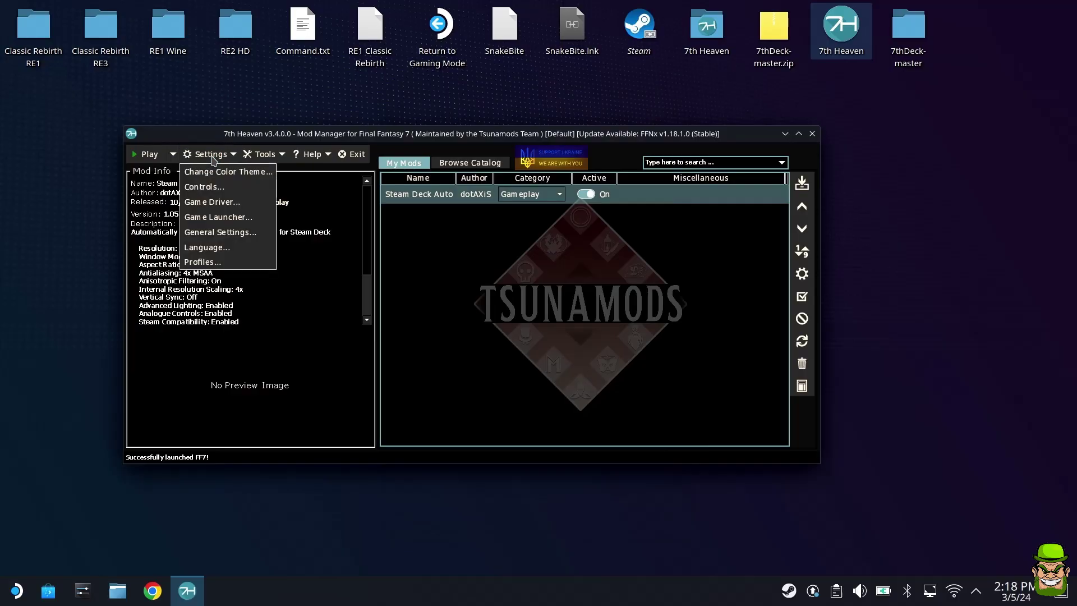
left_click(227, 236)
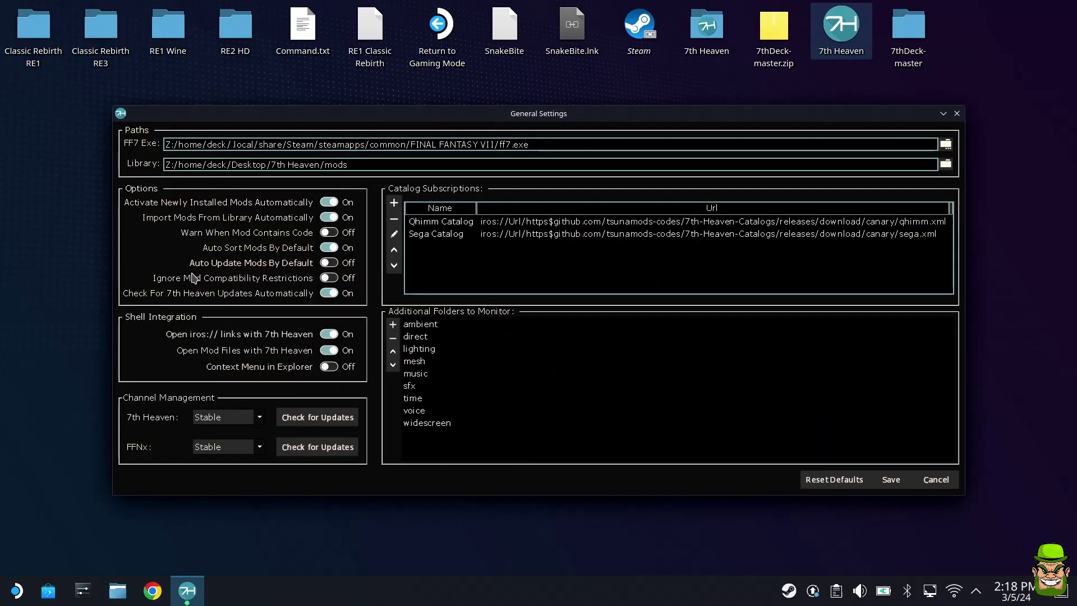
left_click(317, 447)
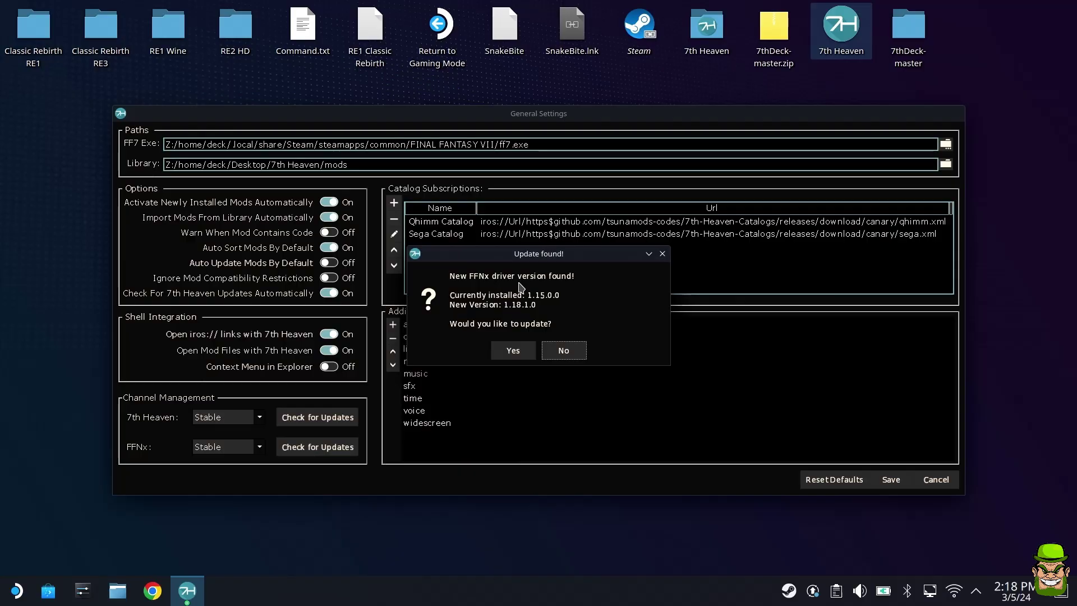
left_click(514, 352)
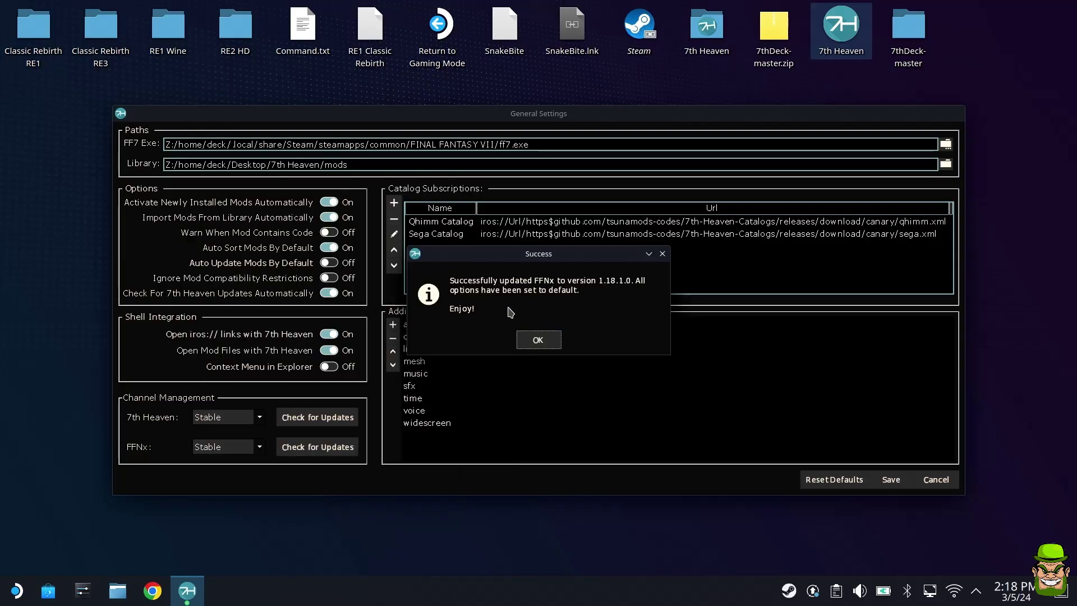
left_click(540, 340)
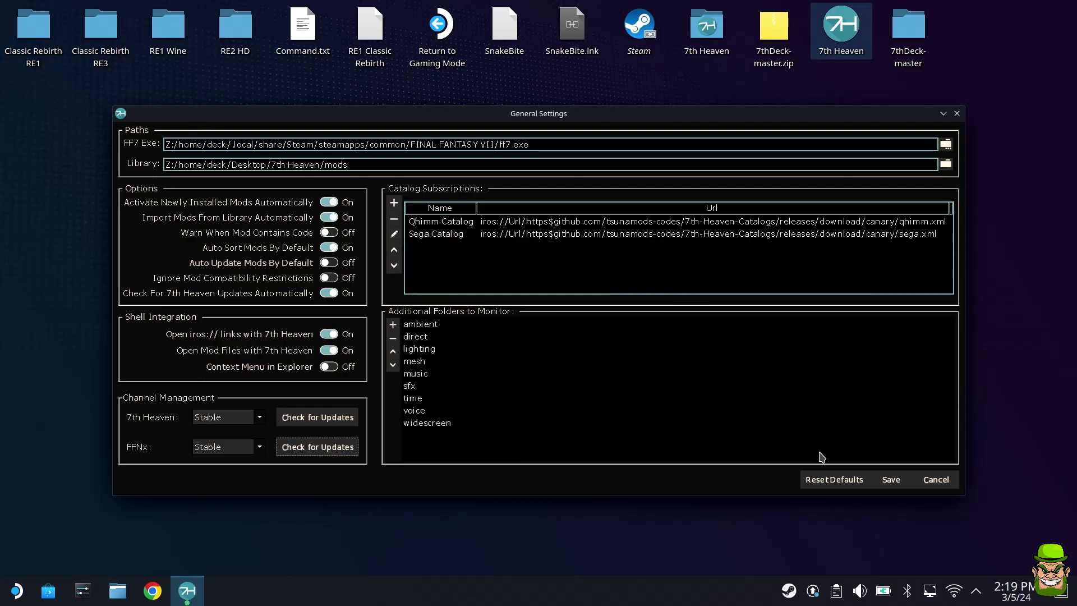
left_click(890, 479)
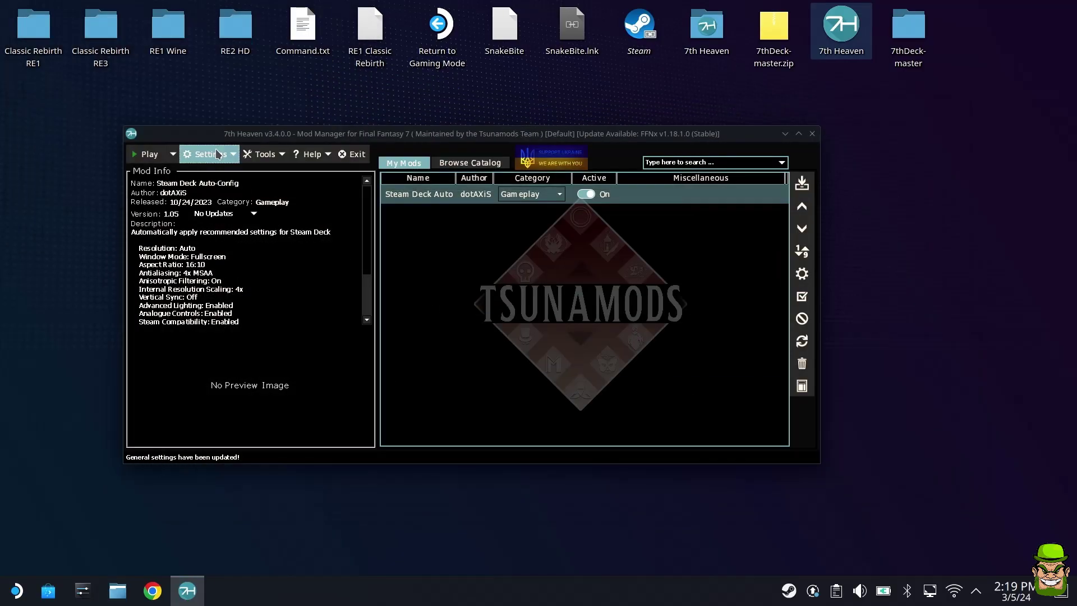
Step: Open the Game Driver settings and set antialiasing to 2x MSAA, keeping the aspect ratio at Native (4:3)
left_click(218, 153)
left_click(225, 206)
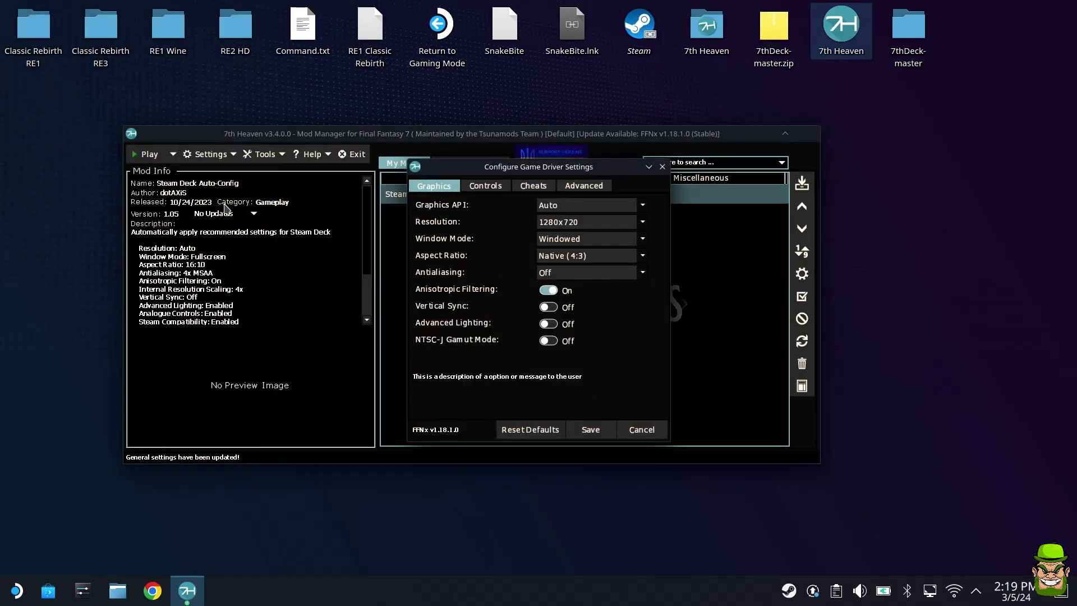
left_click_drag(498, 166, 242, 210)
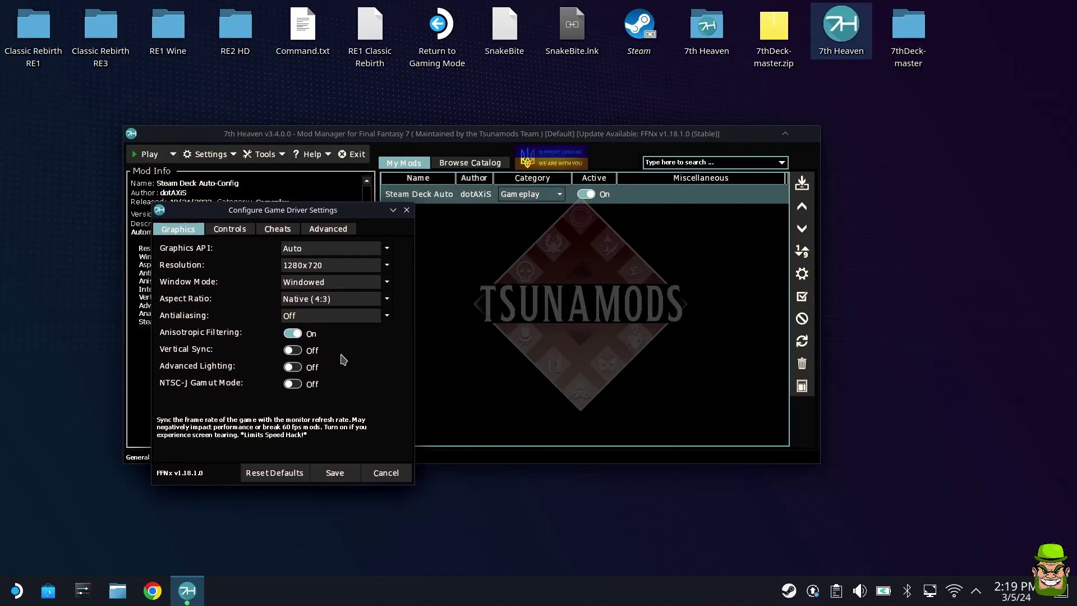
left_click(317, 321)
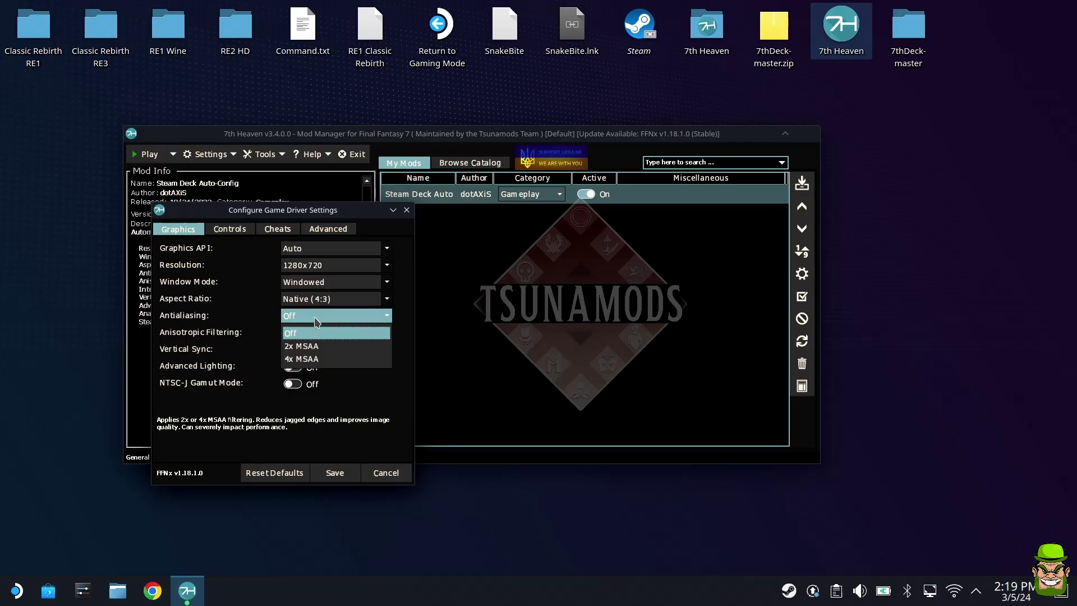
left_click(303, 346)
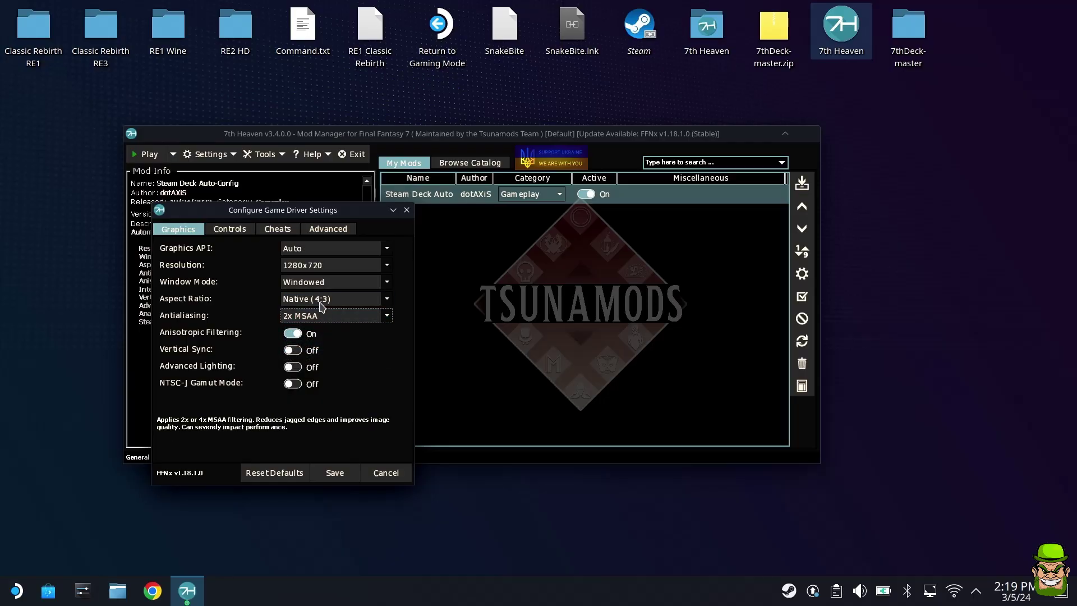
left_click(321, 300)
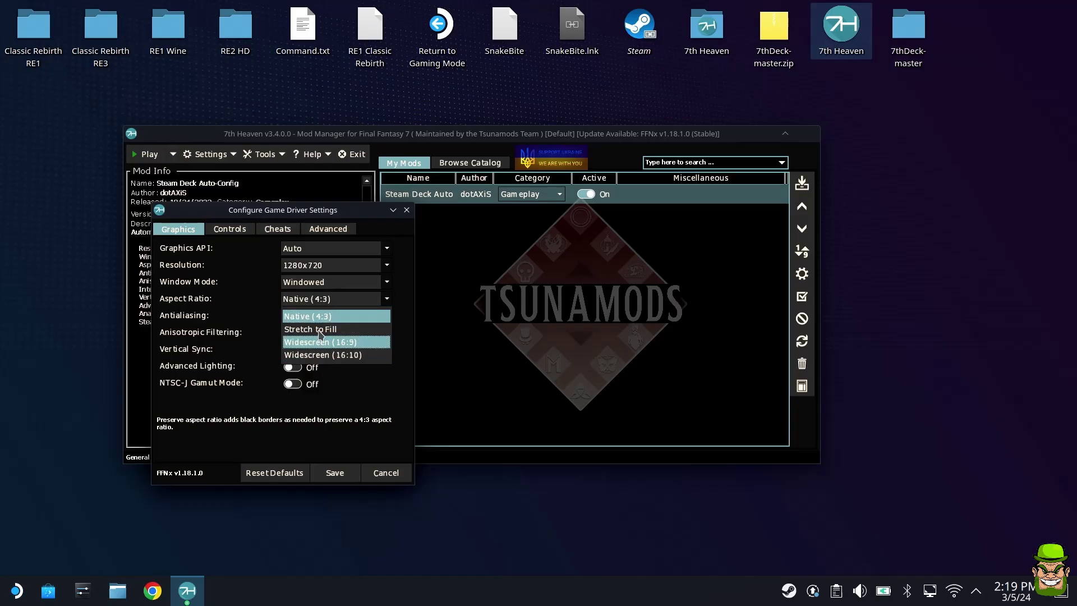
left_click(318, 317)
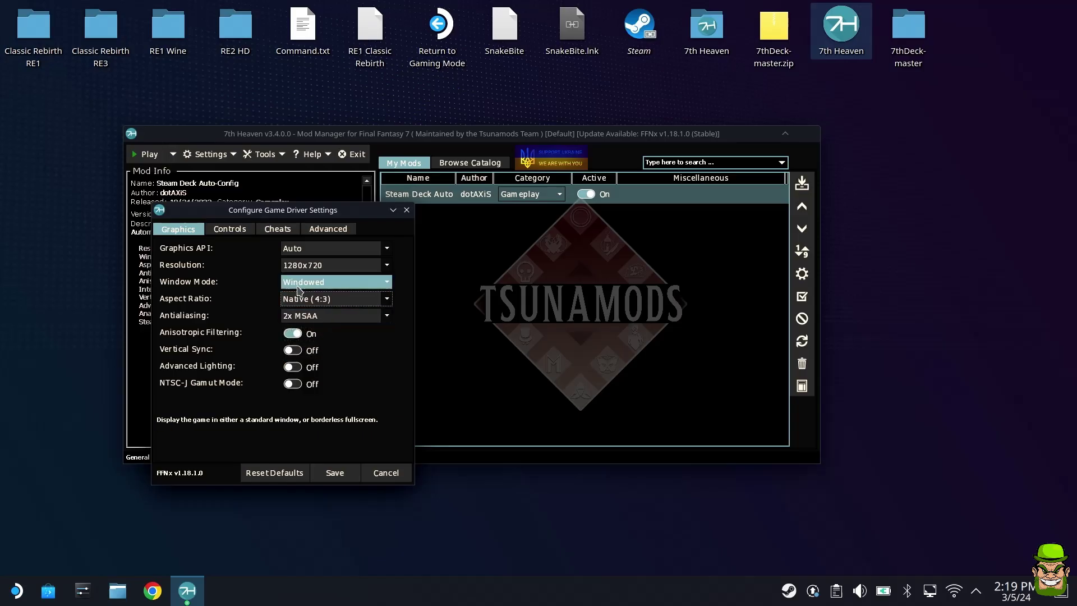
left_click(331, 281)
Step: Turn on Steam Compatibility in the advanced driver options and Analogue Controls in the control options
left_click(328, 229)
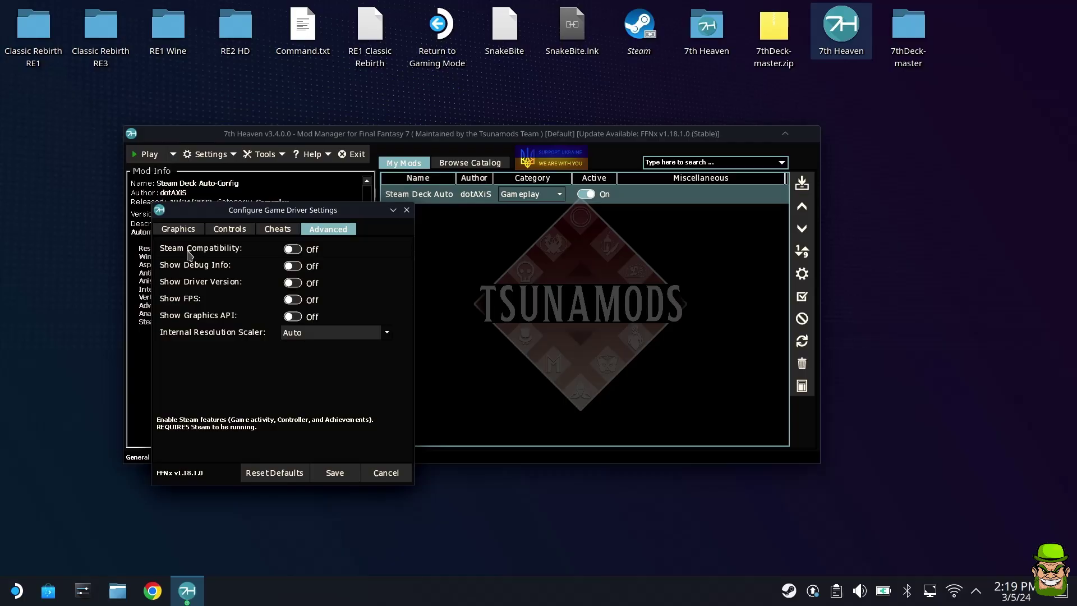
left_click(292, 250)
left_click(229, 229)
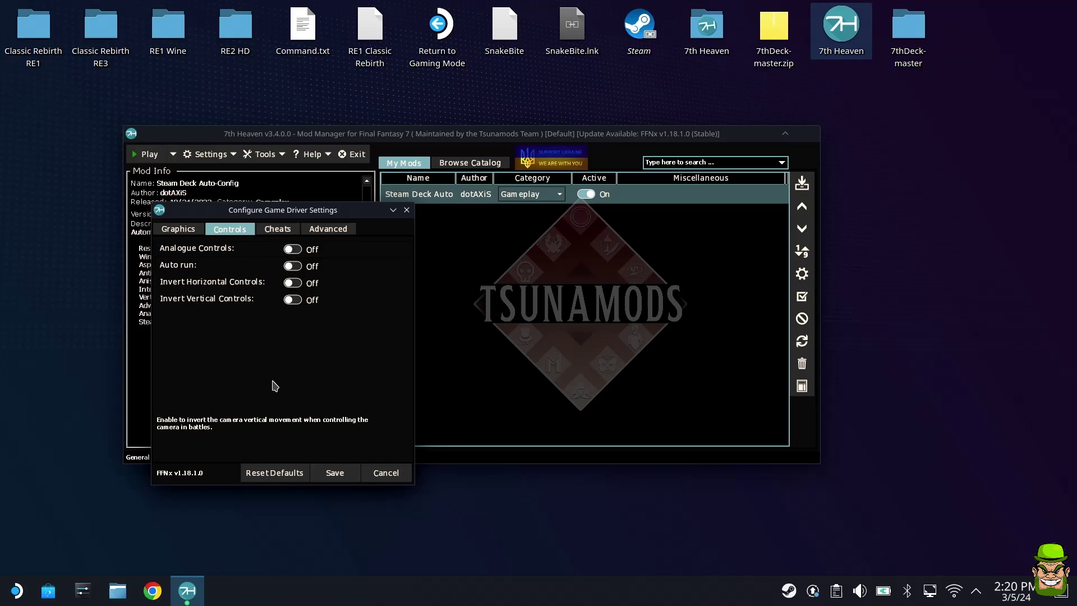
left_click(290, 250)
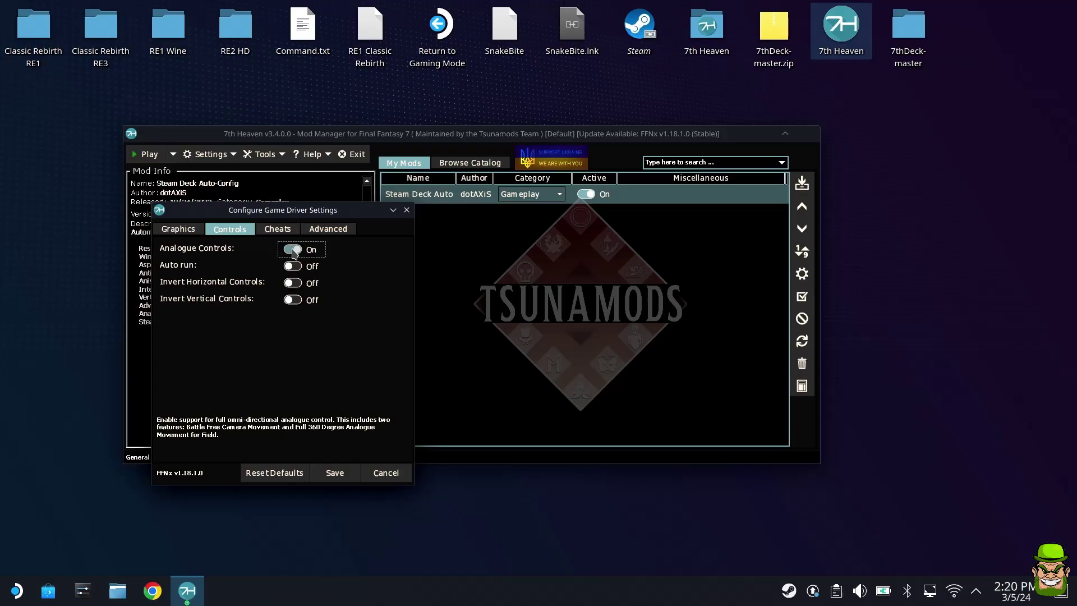
Step: Enable Advanced Lighting in the graphics options and save the Game Driver settings
key("ctrl+shift+Tab")
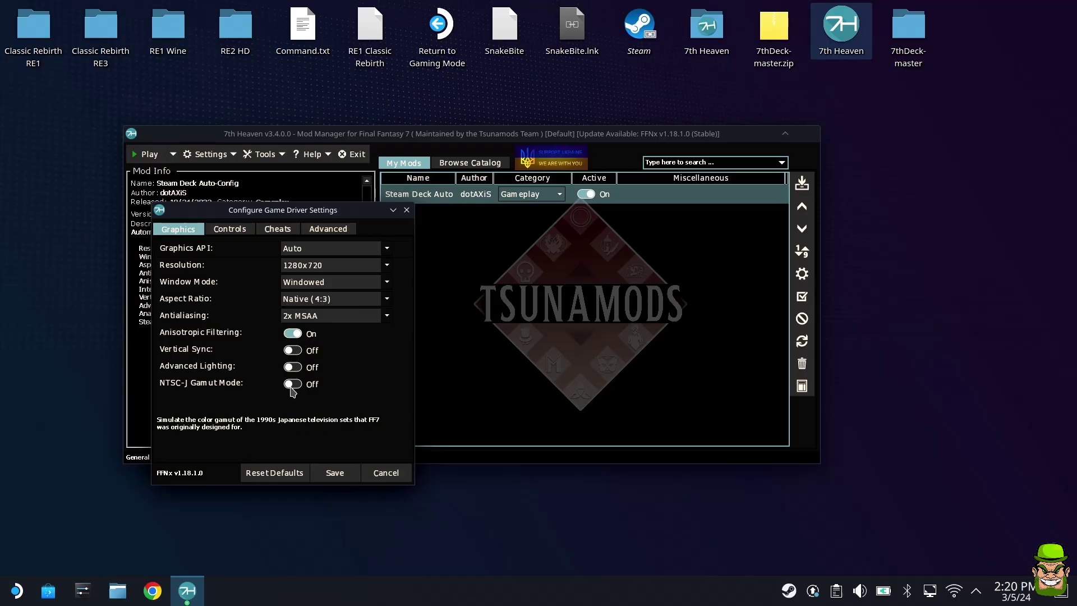
left_click(292, 367)
left_click(335, 472)
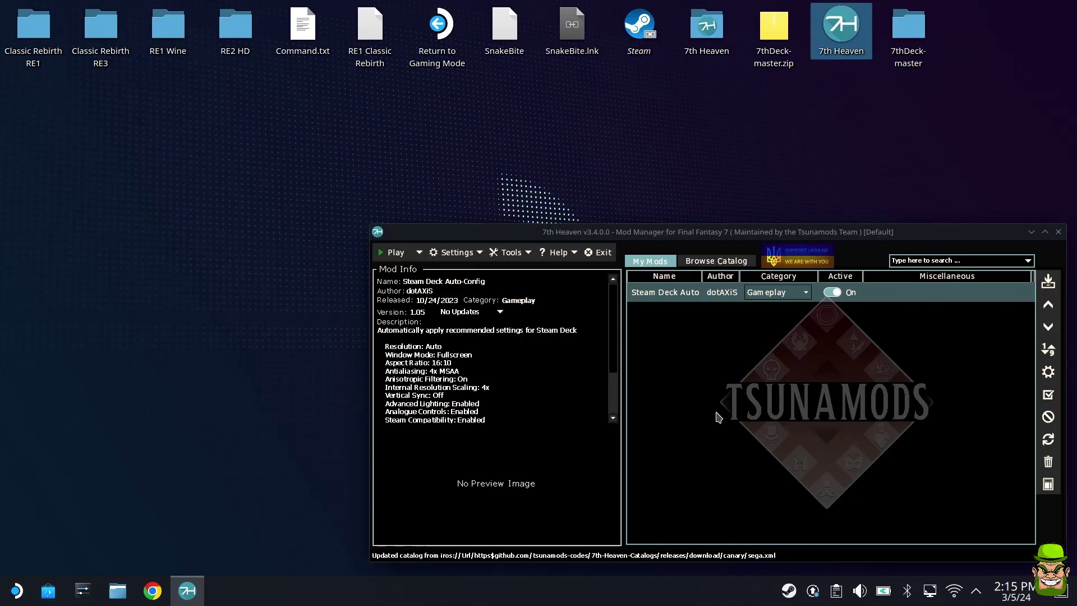
Step: Download the 60/30 FPS Gameplay mod from the catalog
left_click_drag(596, 232, 349, 133)
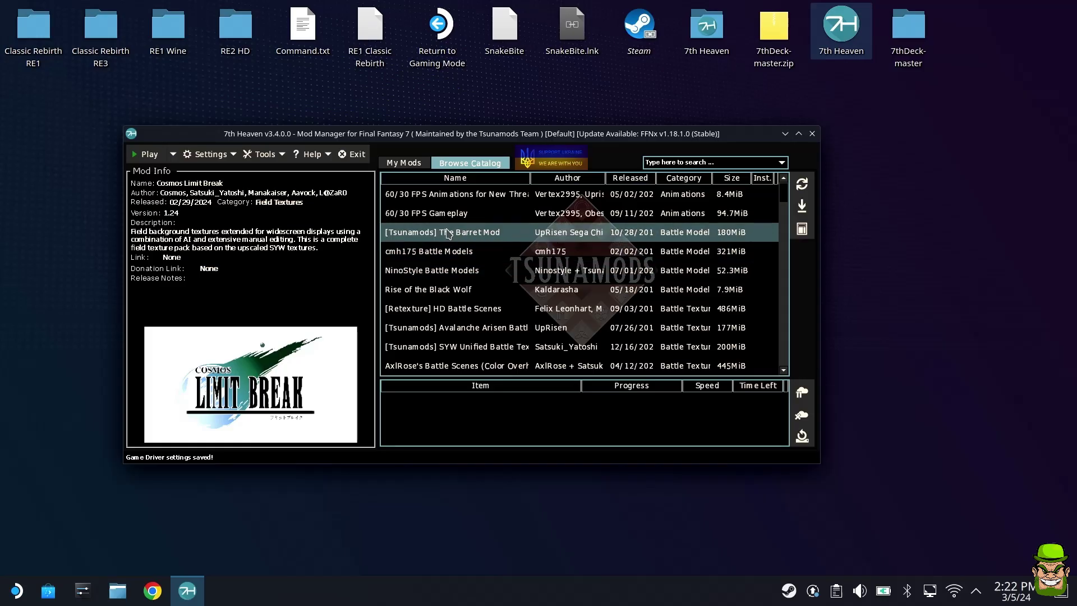
left_click(429, 213)
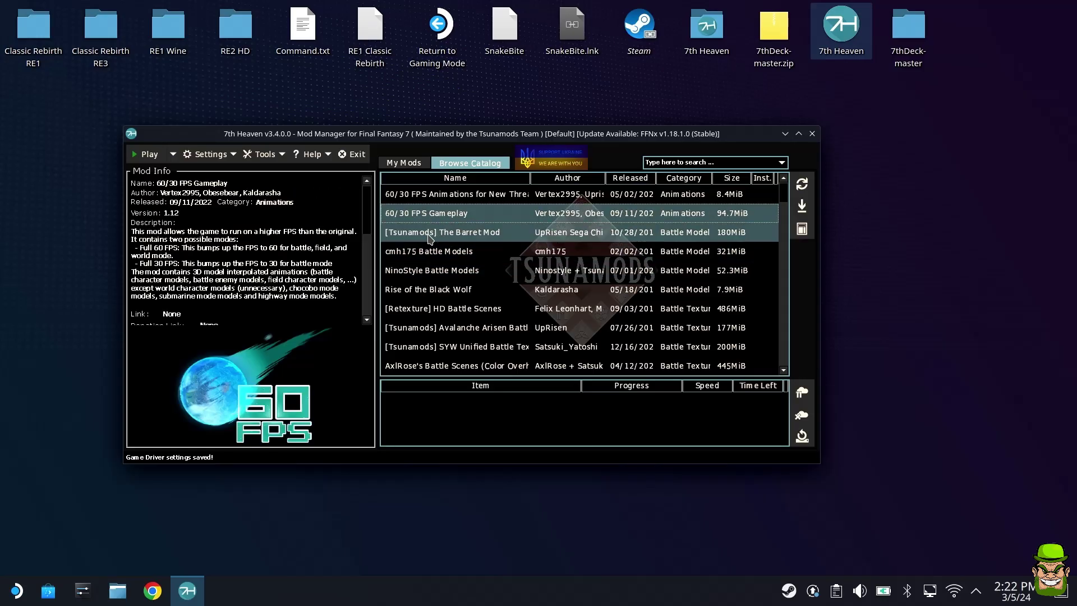
double_click(403, 215)
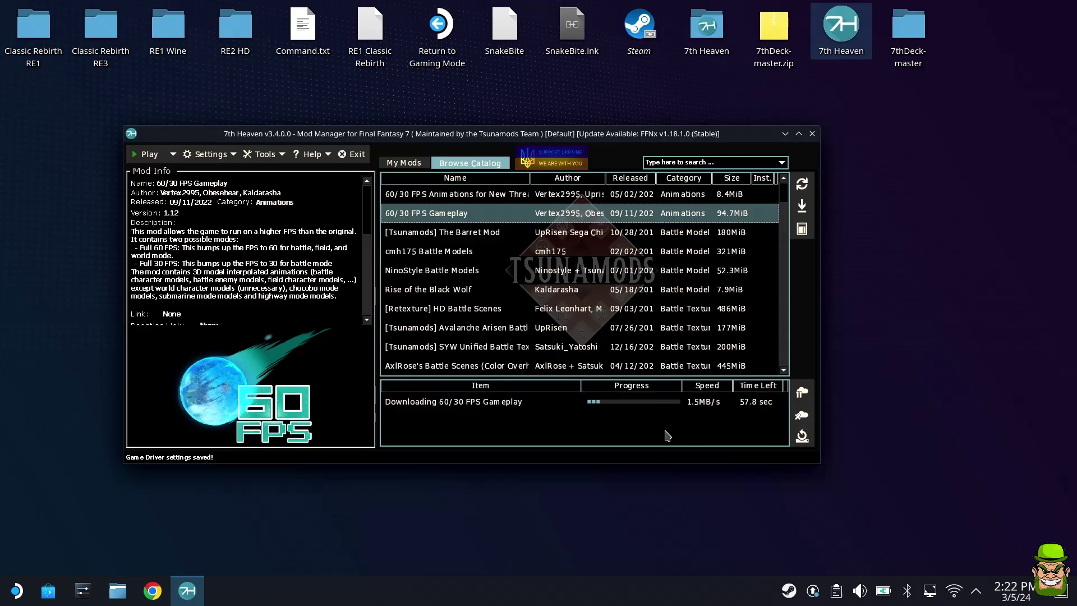
Step: Queue the [Retexture] HD Battle Scenes and NinoStyle Battle Models mods for download from the catalog
left_click(482, 310)
double_click(473, 313)
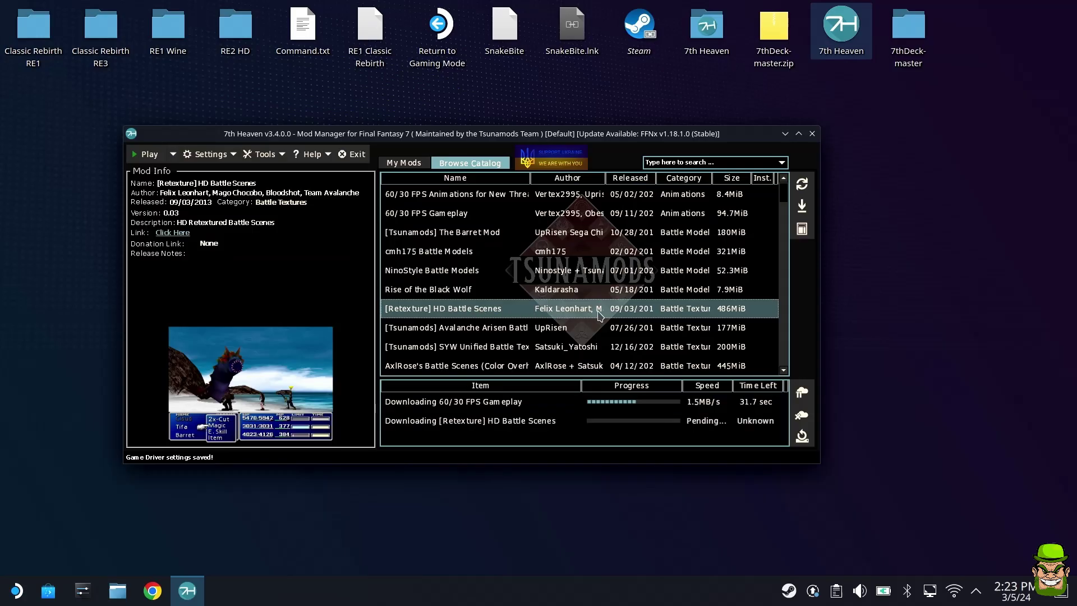
double_click(449, 274)
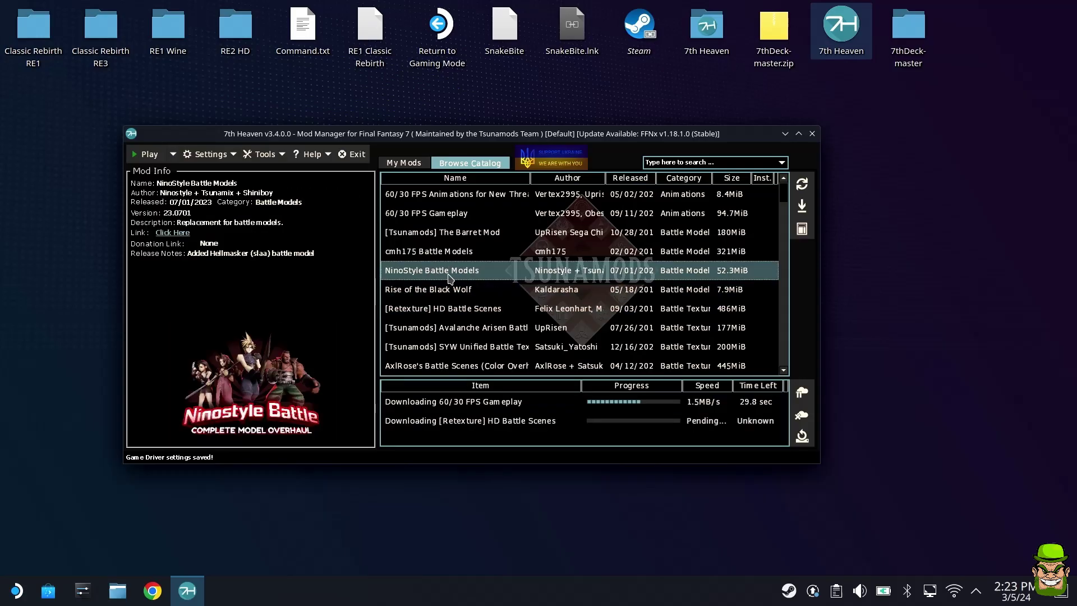
Step: Find the NinoStyle Chibi Field Models mod further down the catalog and download it
scroll(465, 302, "down", 2)
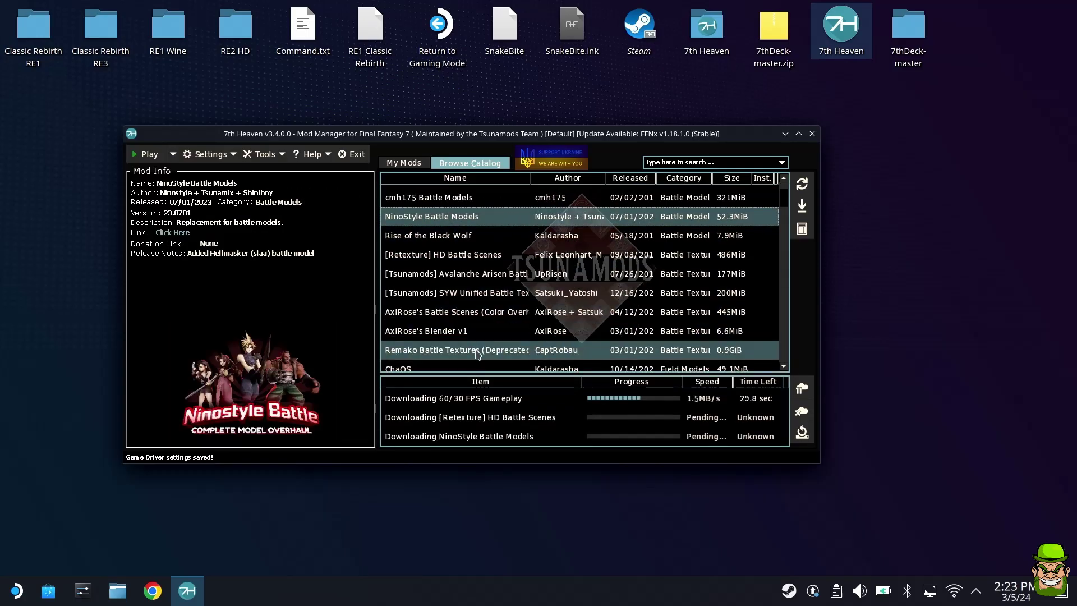
scroll(479, 355, "down", 1)
scroll(479, 355, "down", 1)
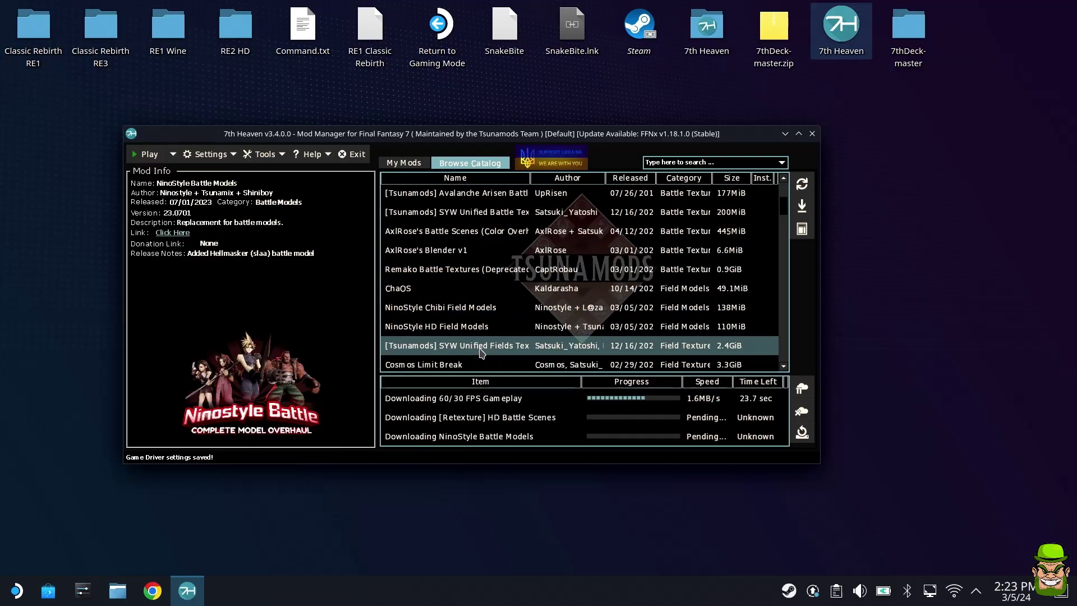
left_click(470, 309)
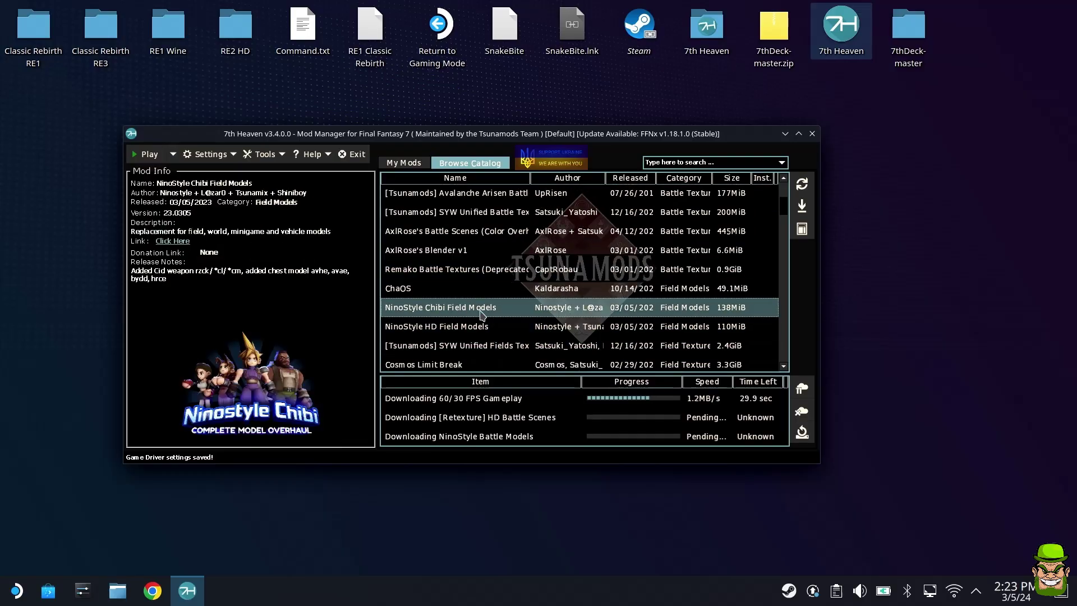
double_click(480, 312)
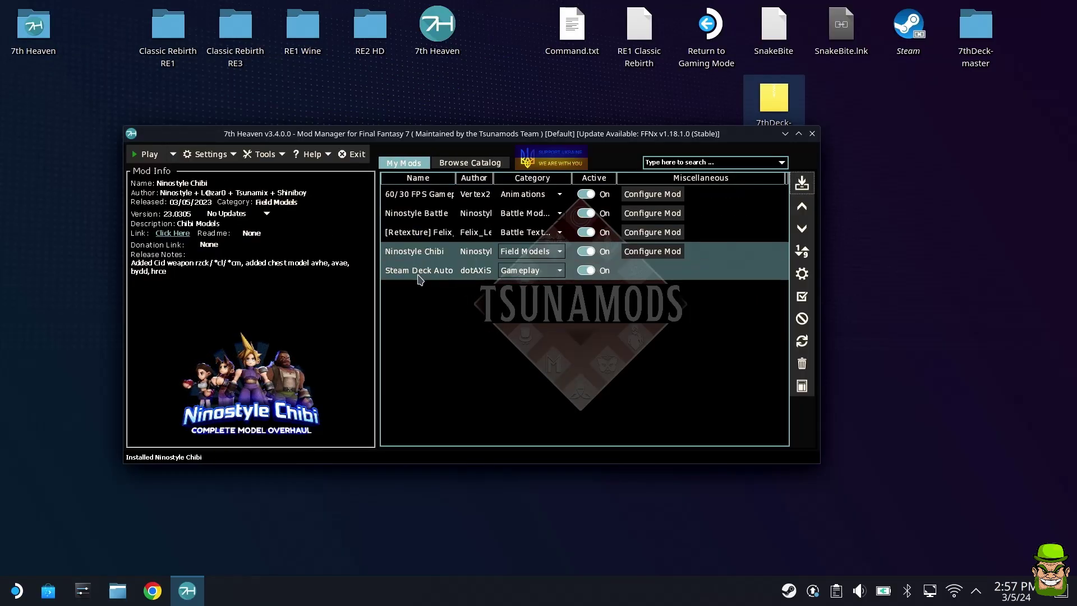
Step: Review the details of the installed mods in the My Mods list
left_click(423, 195)
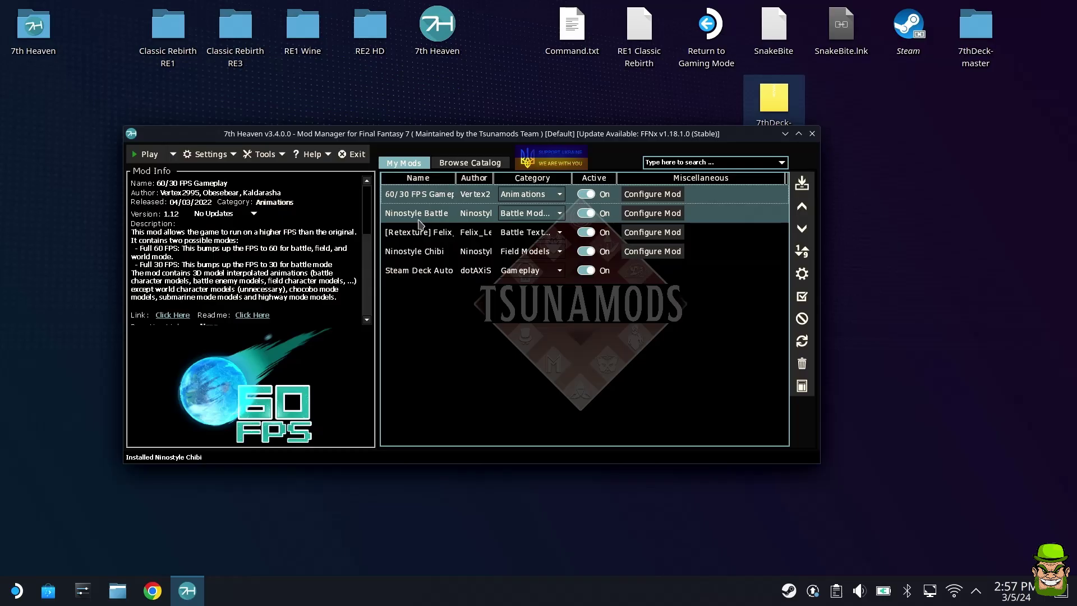
left_click(421, 236)
left_click(421, 256)
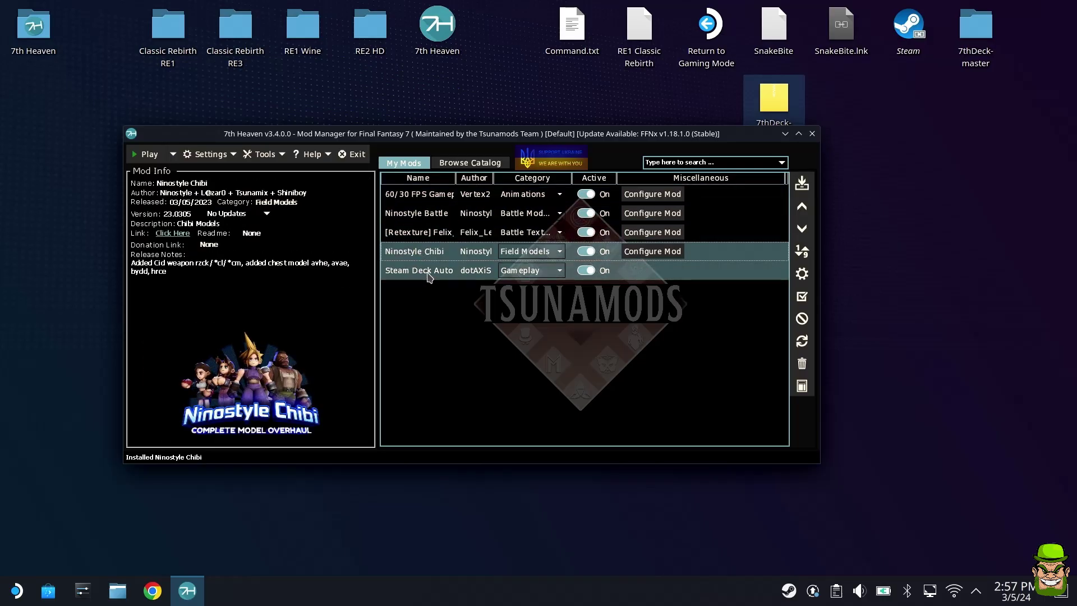
left_click(429, 274)
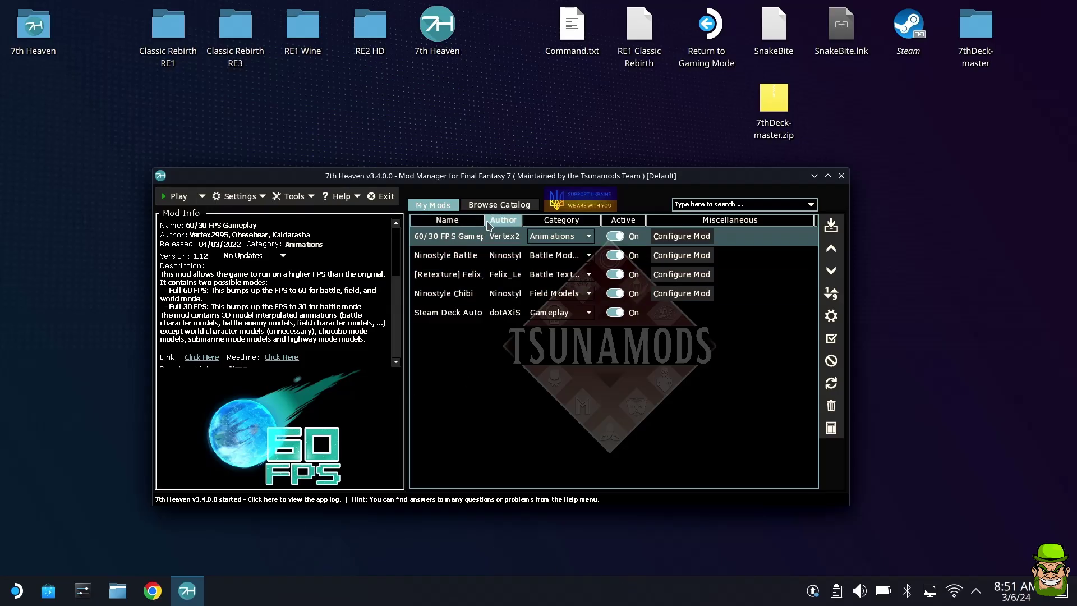
Step: Widen the Name column of the mod list and enlarge the 7th Heaven window
left_click_drag(485, 221, 559, 221)
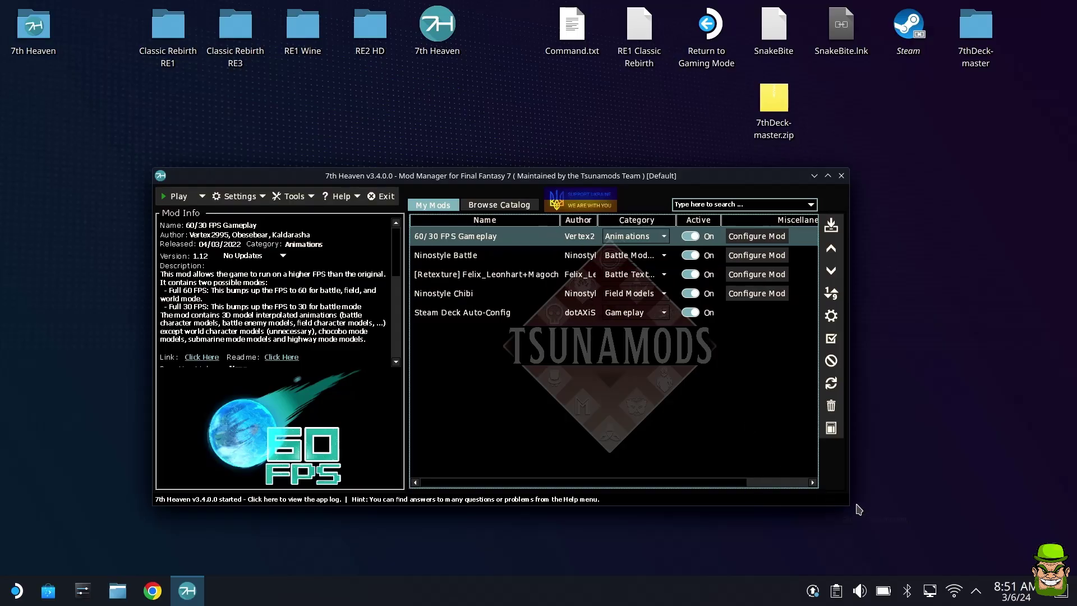
left_click_drag(848, 505, 993, 542)
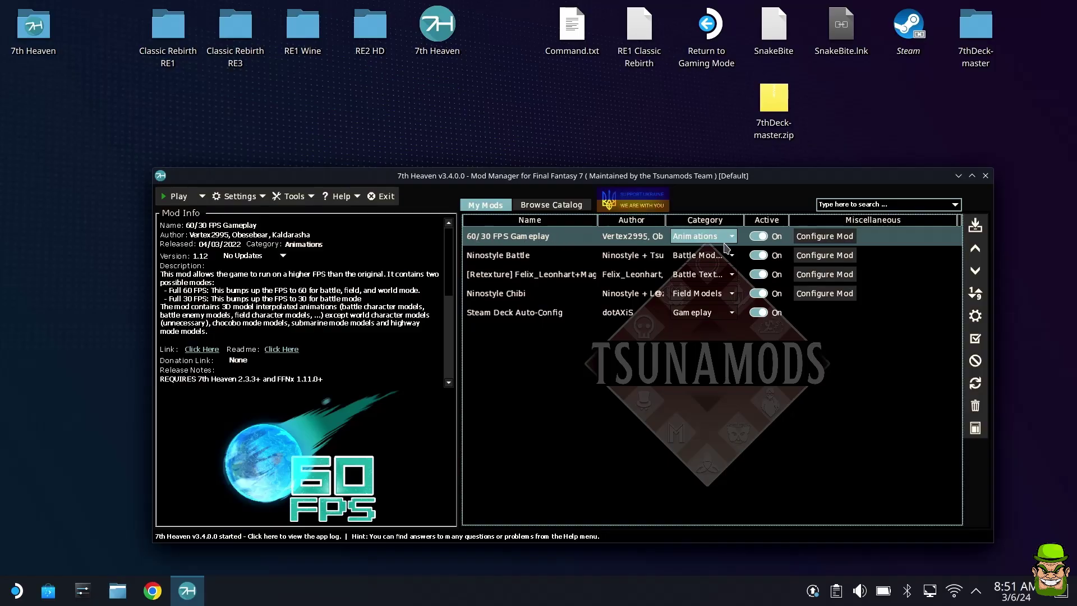
Step: Configure the 60/30 FPS Gameplay mod to use Original animations for Advanced Field Animation and save its configuration
left_click(824, 240)
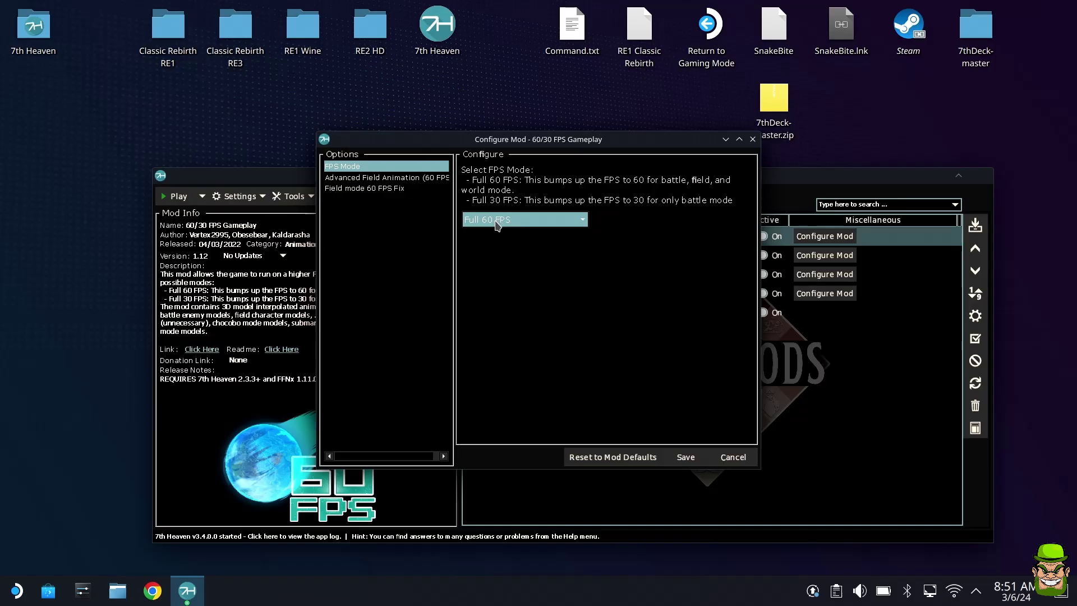
key("Down")
left_click(584, 255)
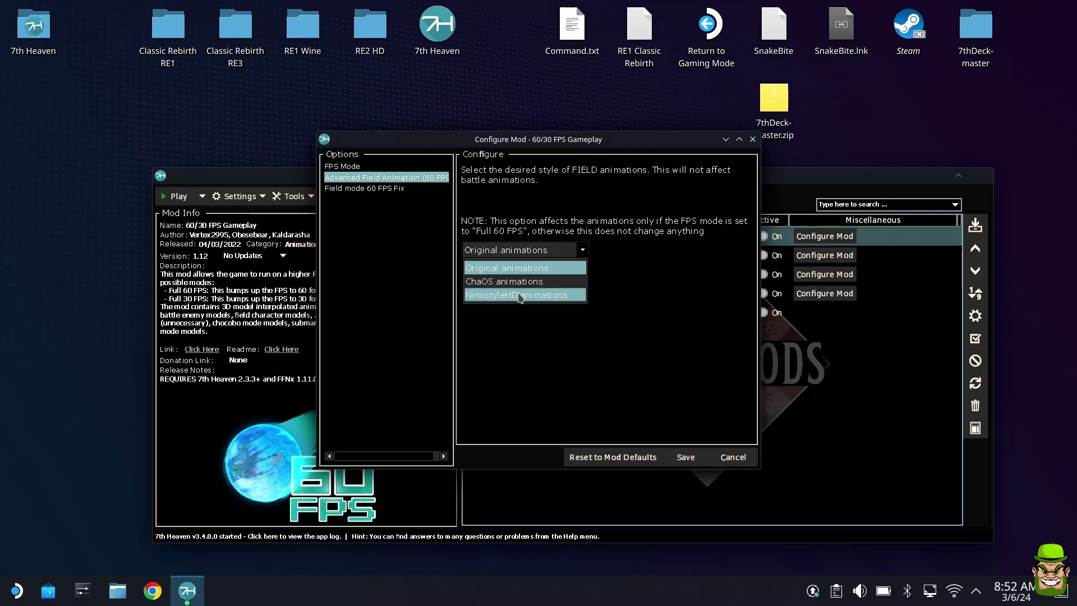
left_click(534, 273)
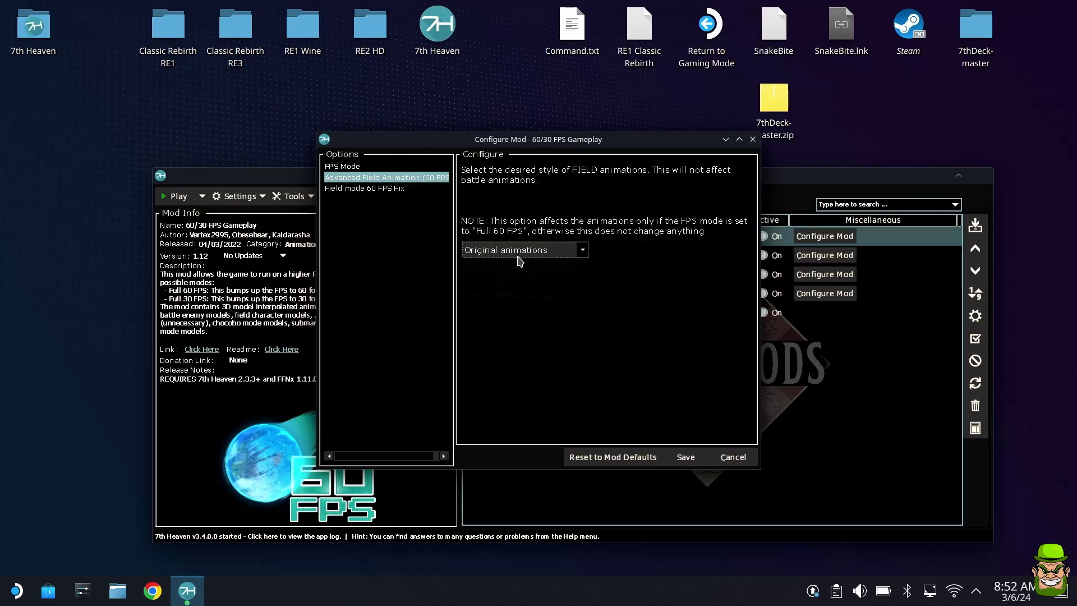
left_click(686, 456)
Step: Try the Nino Barret v2.0 model in the Ninostyle Battle mod's configuration, switch back to v3.0, and close the configuration
left_click(519, 261)
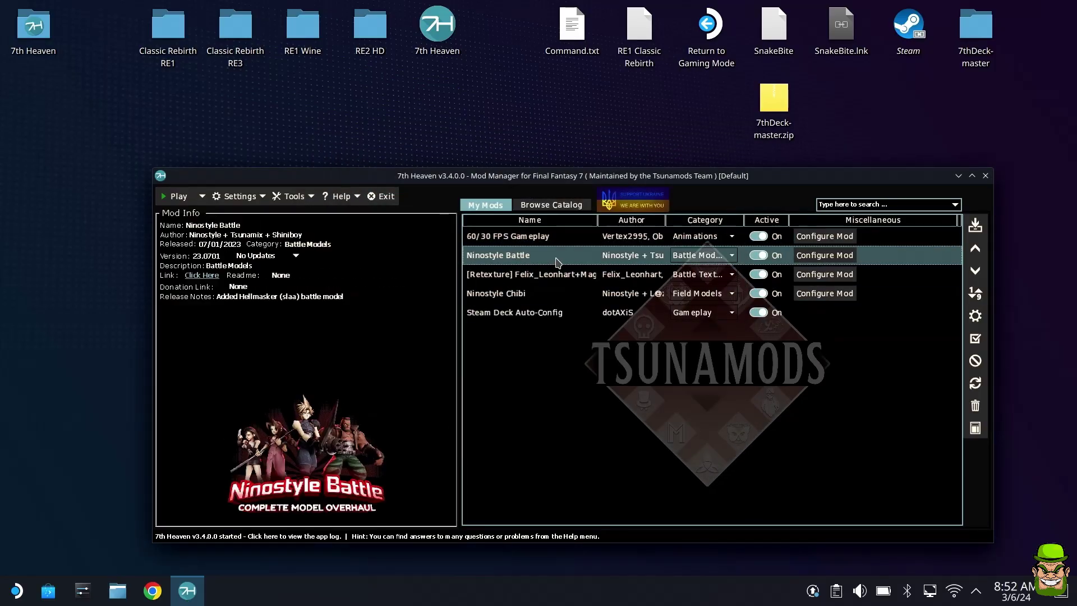
left_click(825, 255)
left_click(383, 179)
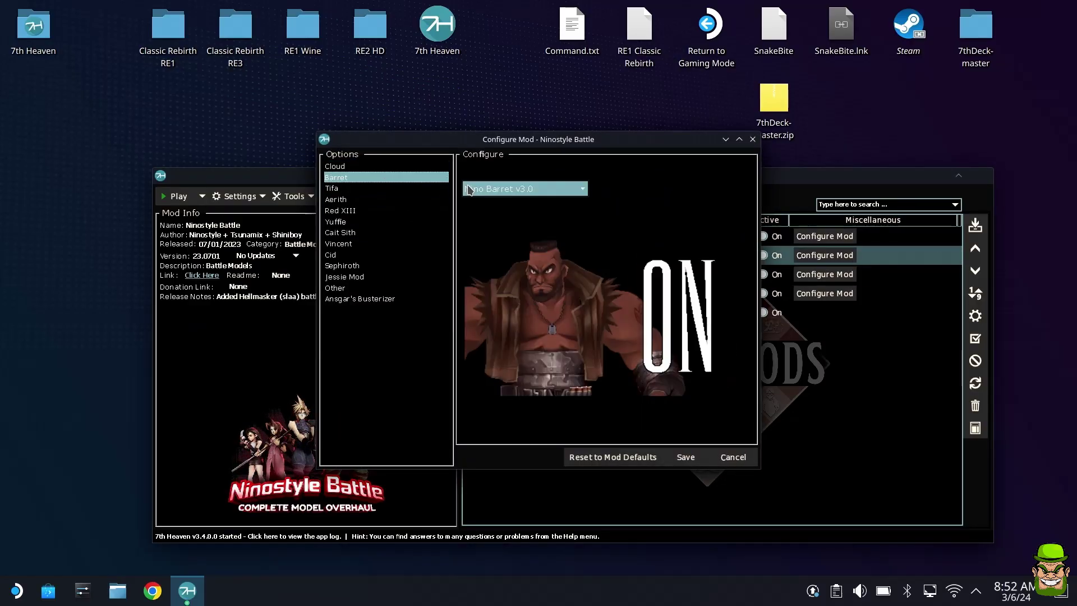
left_click(491, 192)
left_click(499, 234)
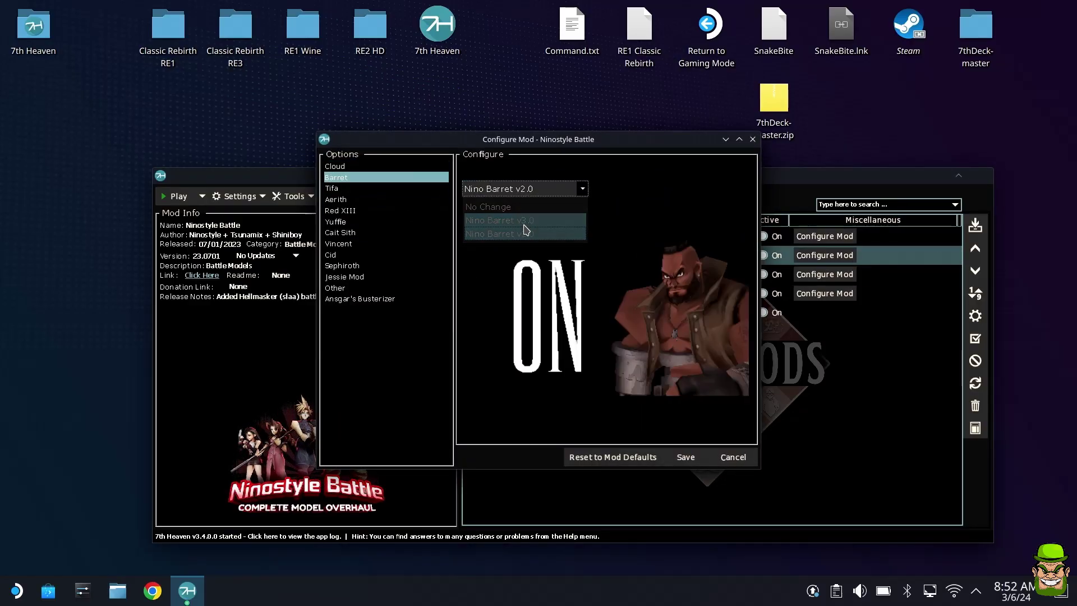
left_click(507, 191)
left_click(335, 166)
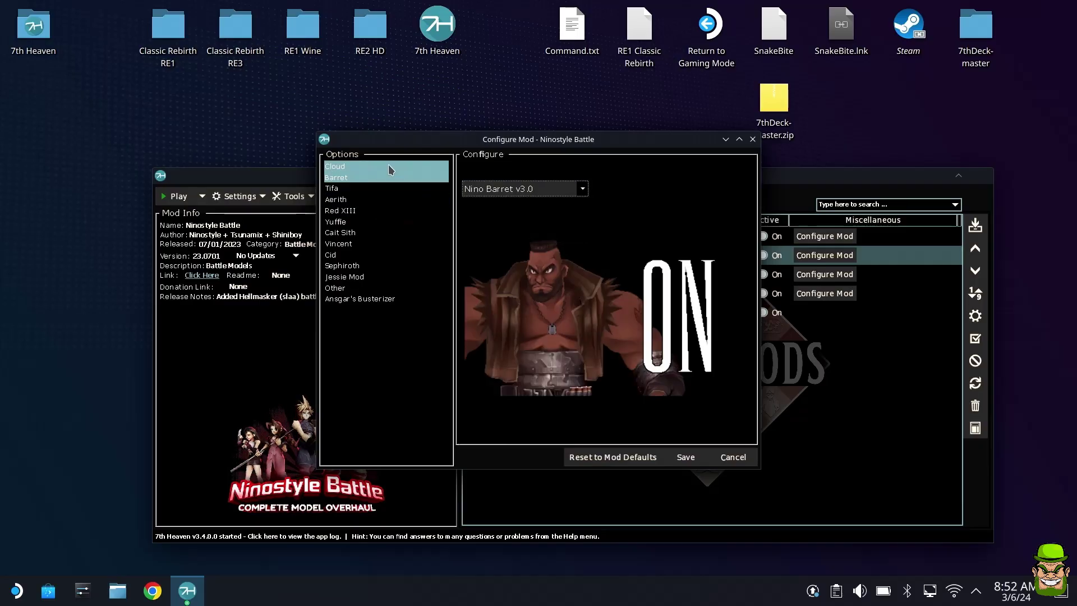
left_click(733, 456)
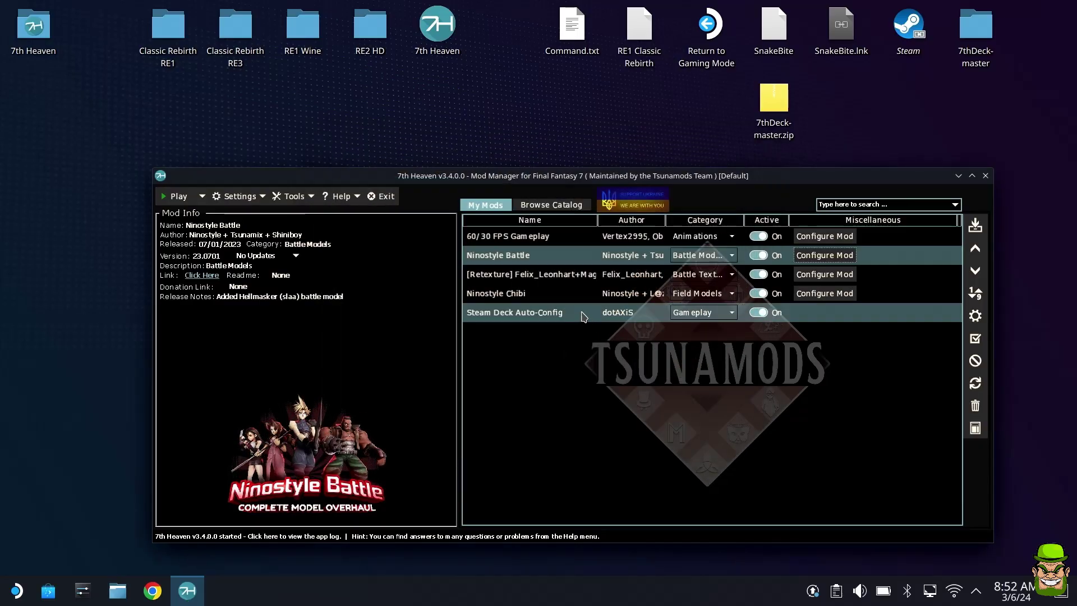
Step: Examine the battle texture options of the Felix_Leonhart+Magochocobo retexture mod and cancel its configuration
left_click(542, 278)
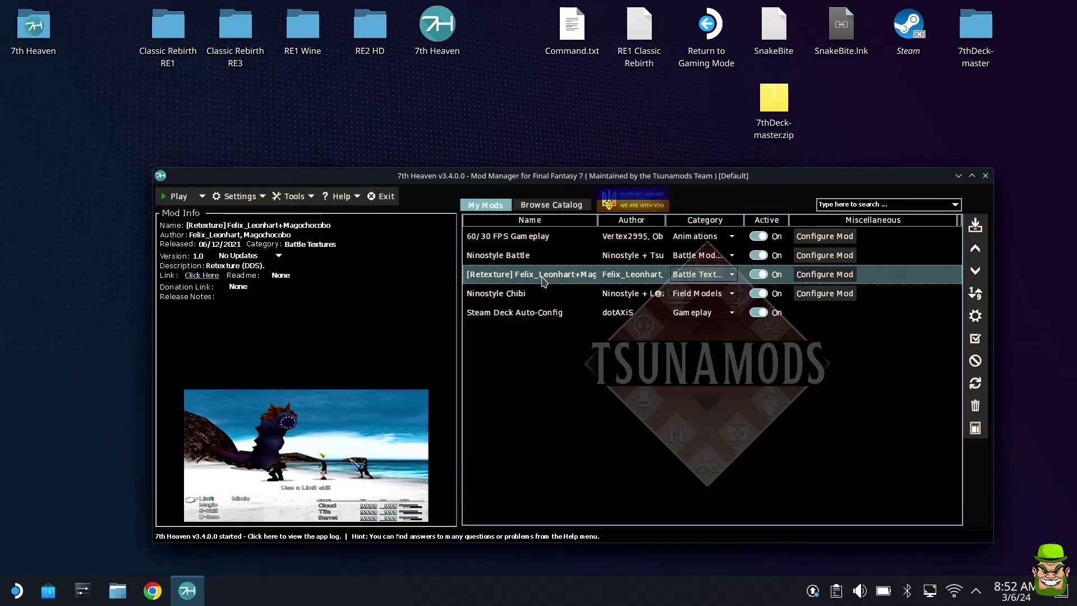
left_click(831, 276)
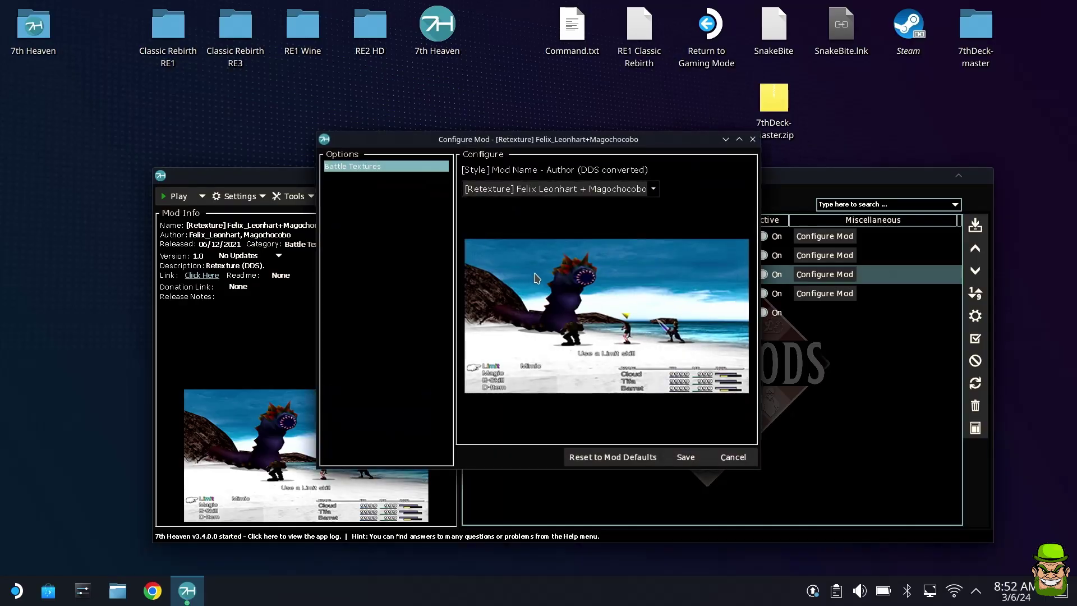
left_click(637, 190)
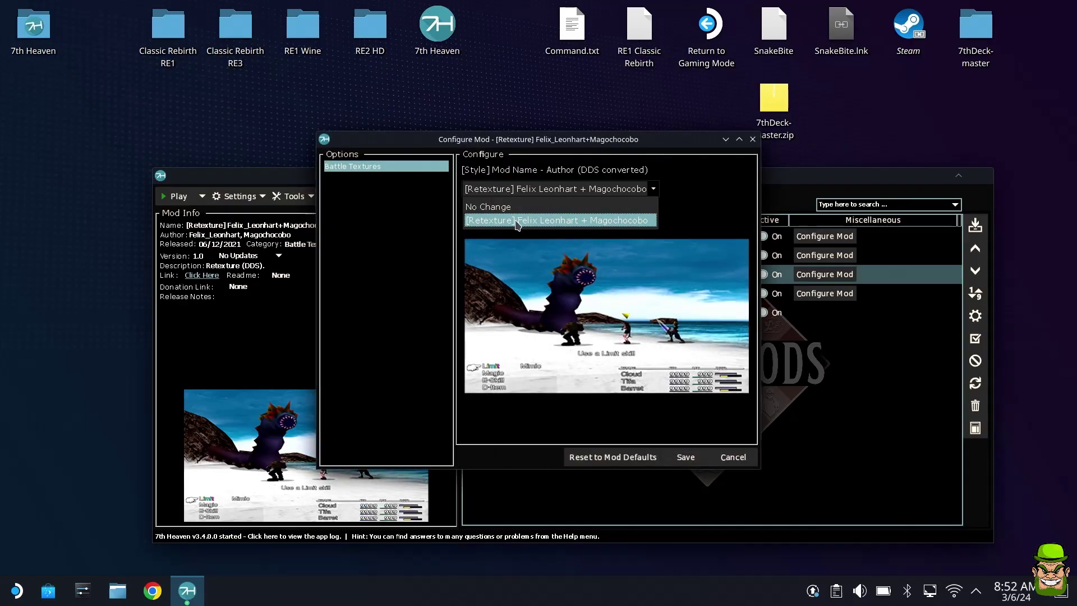
left_click(741, 458)
left_click(738, 461)
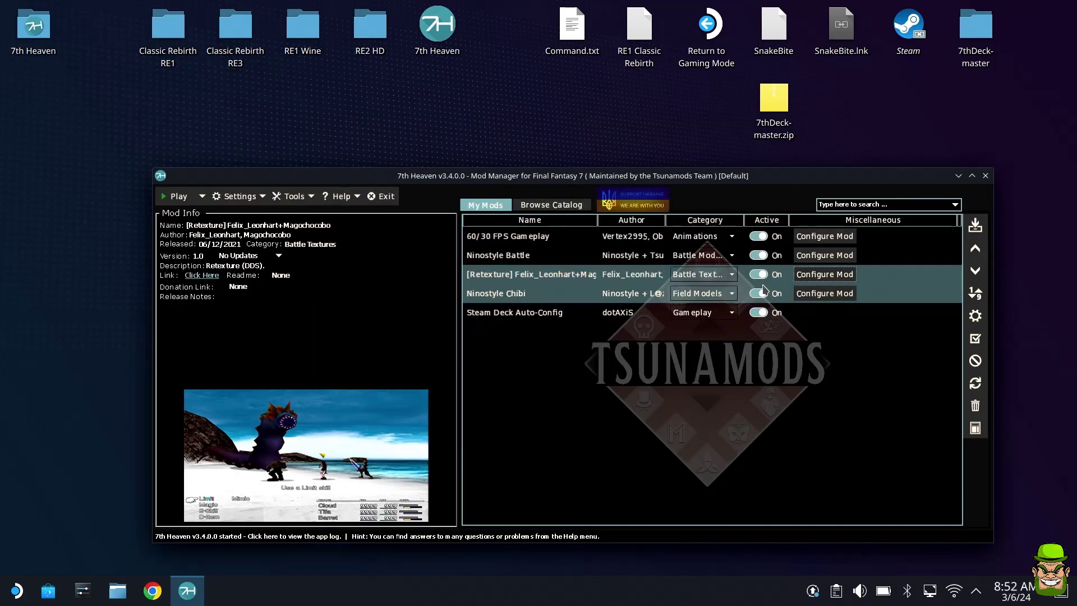
Step: Try the Alt. Colors and Truck NinoStyle options for the Buggy in the Ninostyle Chibi mod's configuration, and close it without saving
left_click(492, 297)
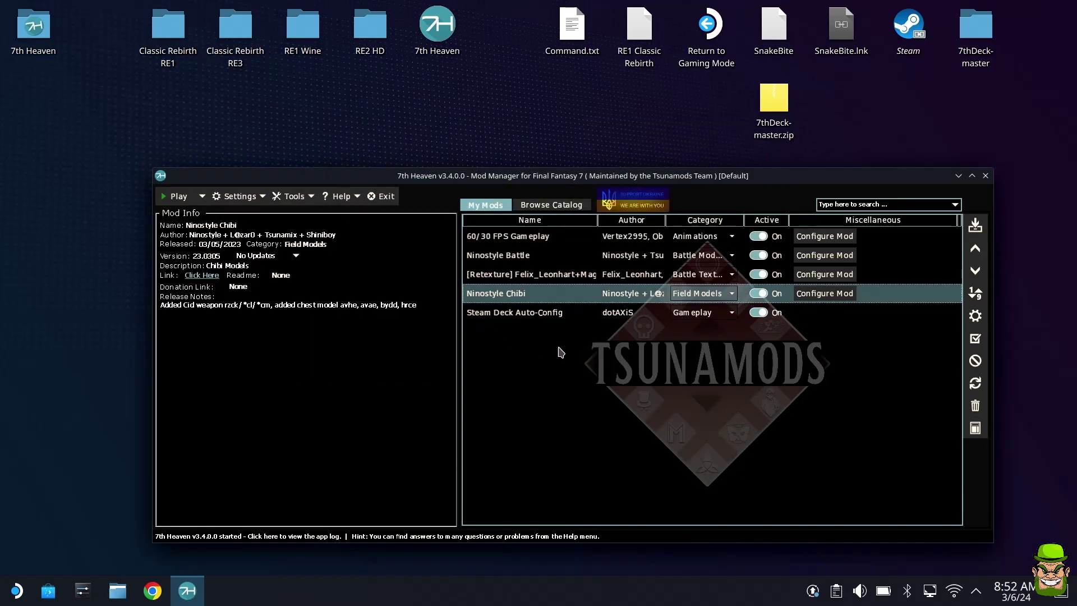
left_click(831, 294)
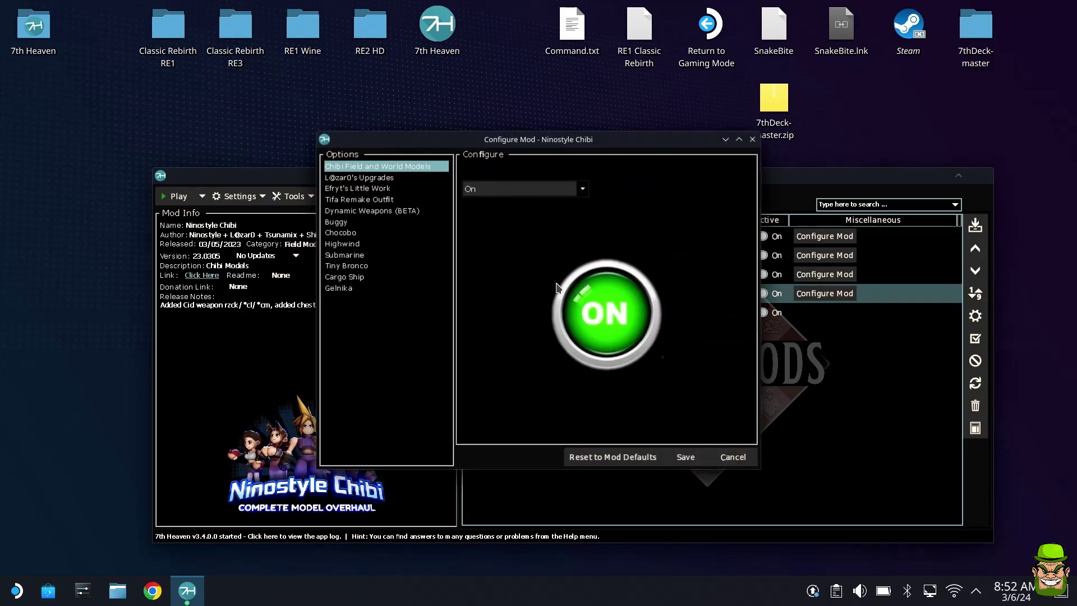
left_click(369, 223)
left_click(493, 215)
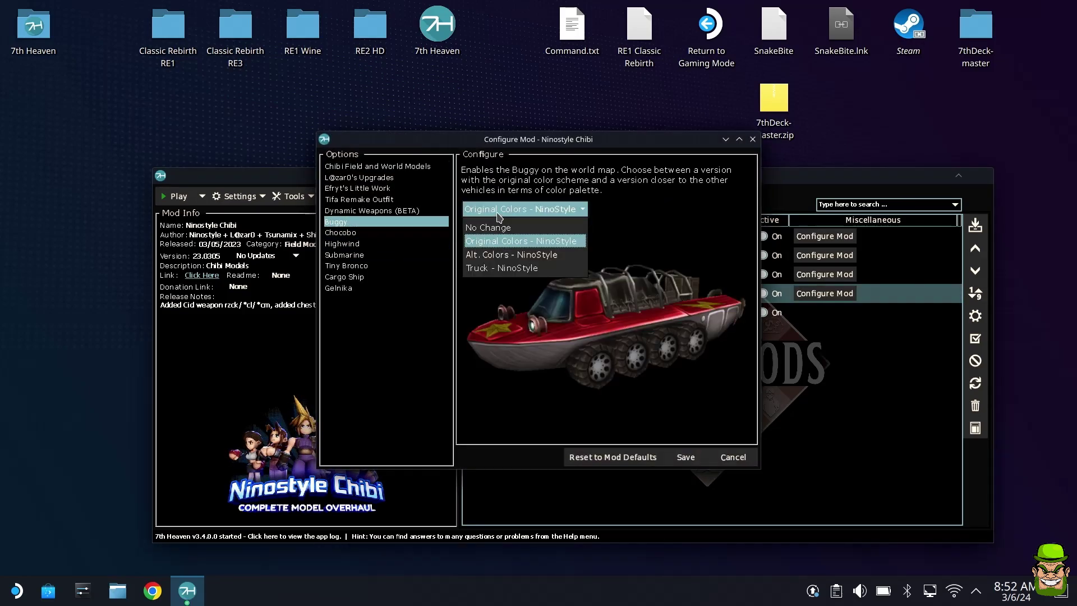
left_click(513, 260)
left_click(525, 215)
left_click(508, 268)
left_click(521, 209)
key("Escape")
key("Escape")
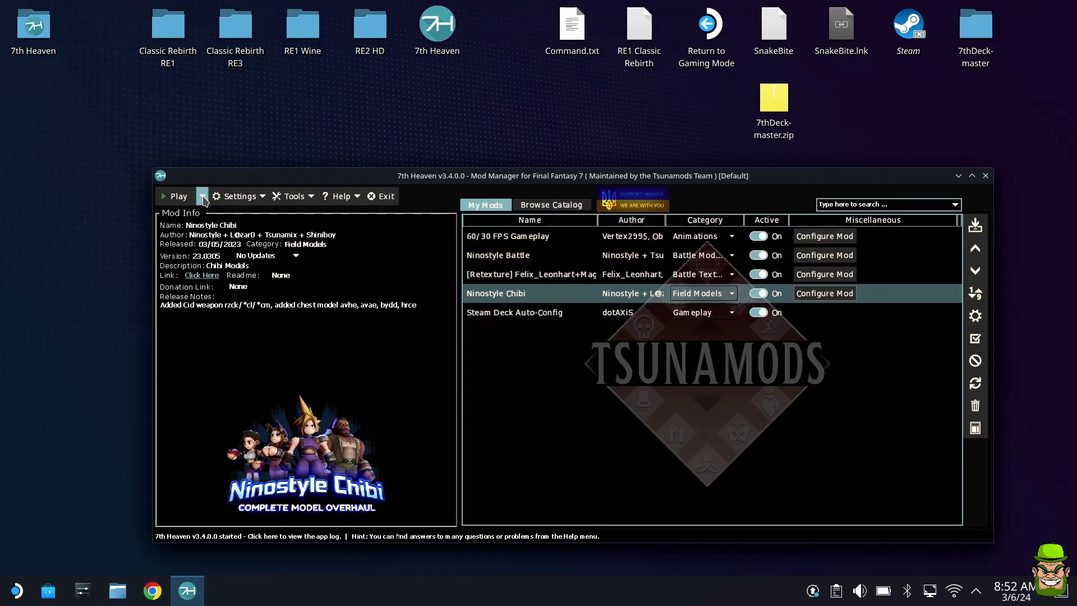
Step: Check the mod profile's name in the profile manager and close 7th Heaven
left_click(241, 202)
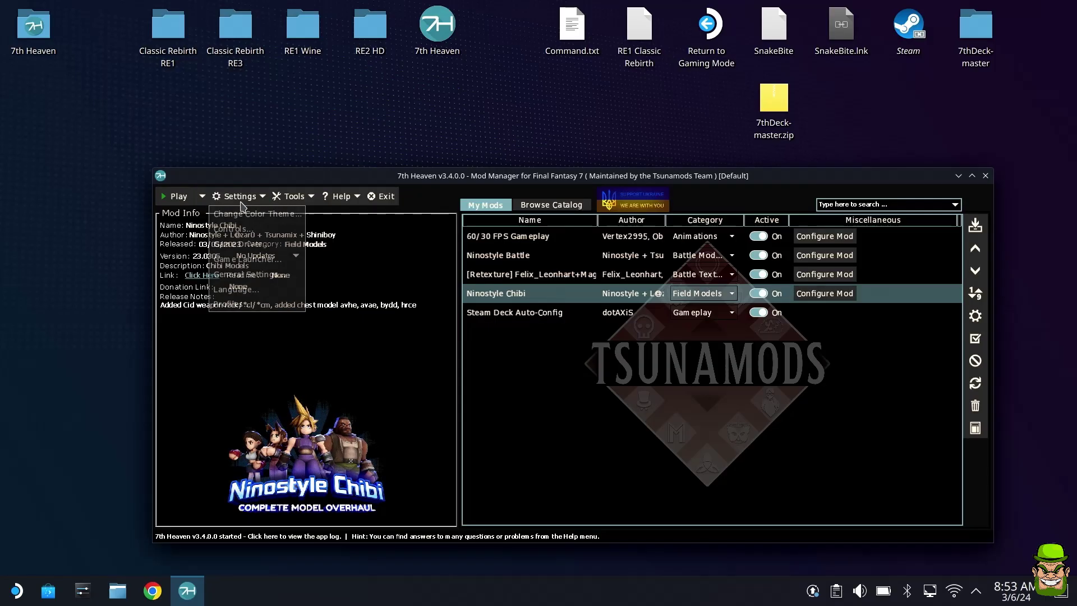
left_click(235, 304)
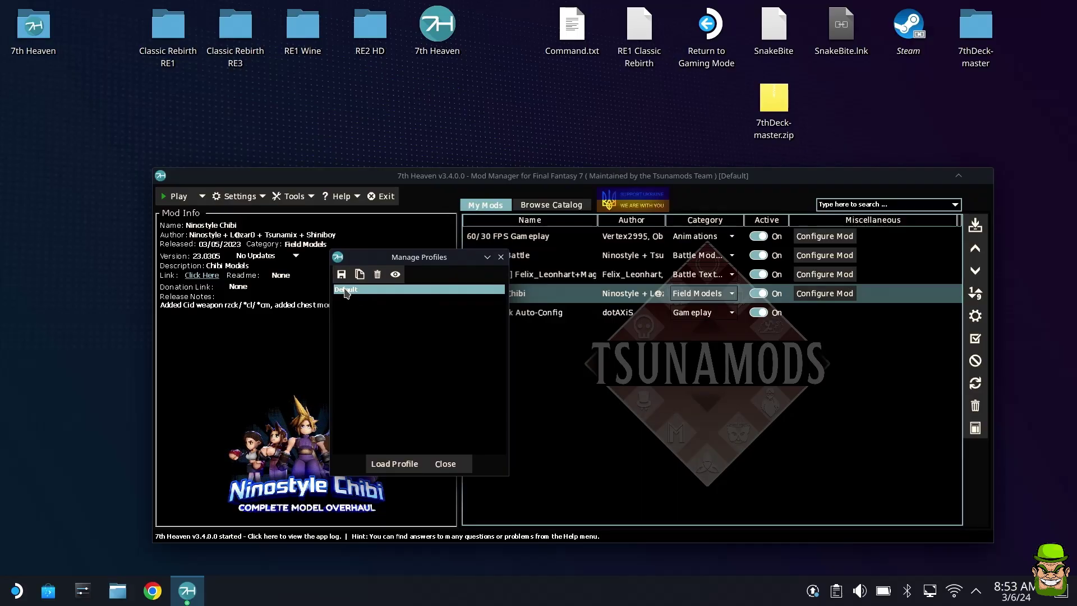
left_click(445, 463)
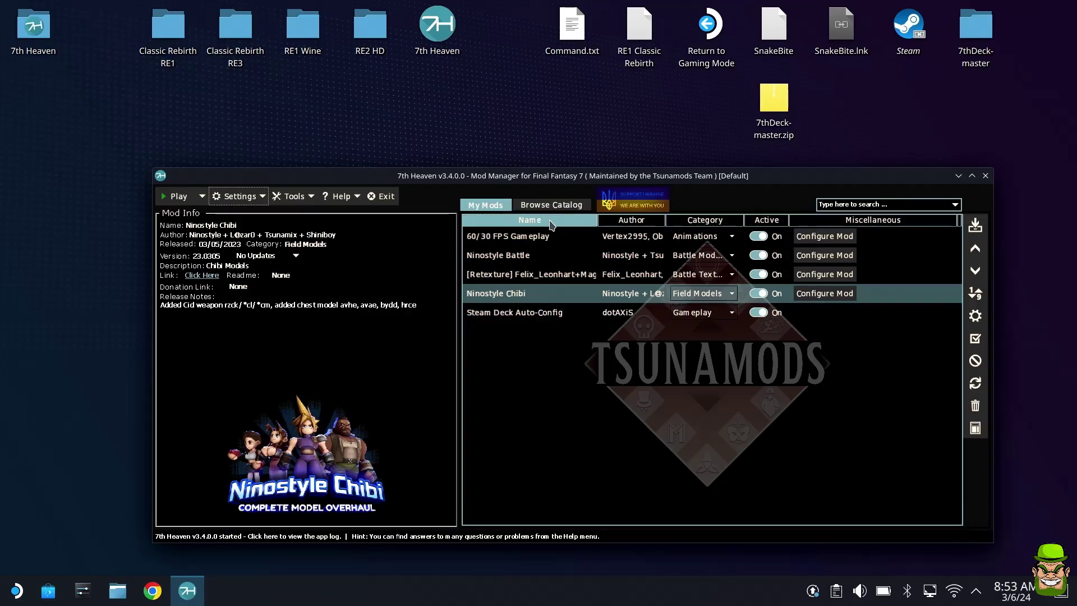
left_click(985, 176)
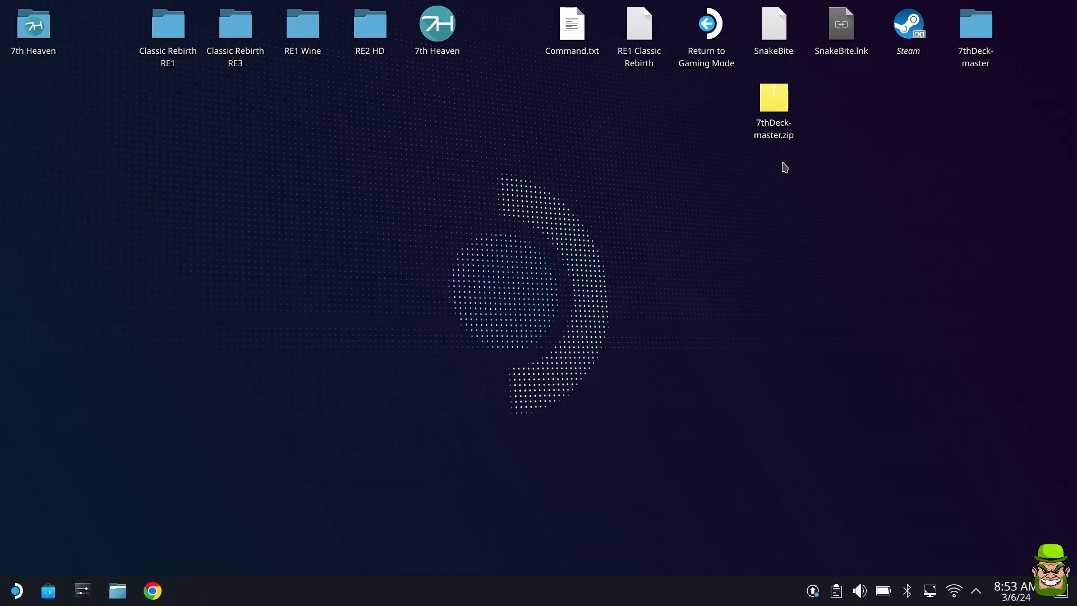
Step: Switch to Steam and add 7th Heaven.desktop from the Desktop folder to the library as a non-Steam game
left_click(898, 33)
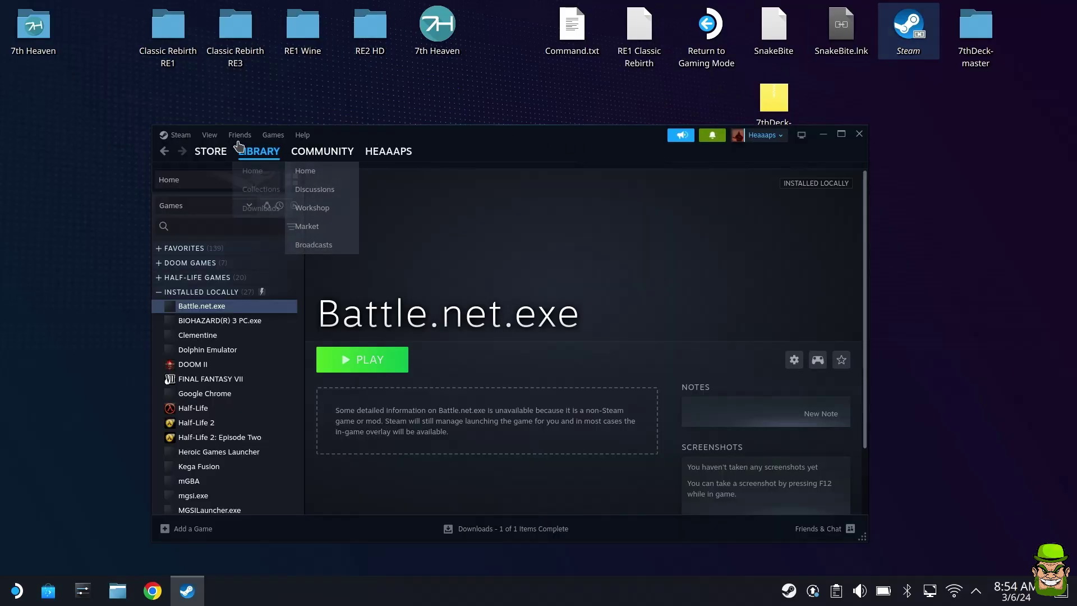
left_click(273, 135)
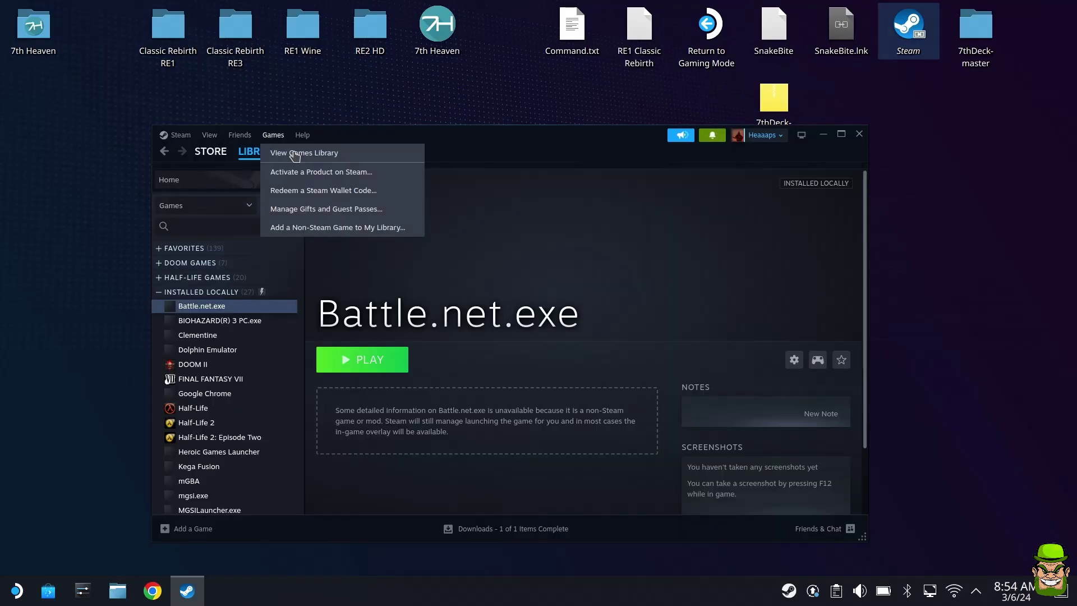
left_click(307, 227)
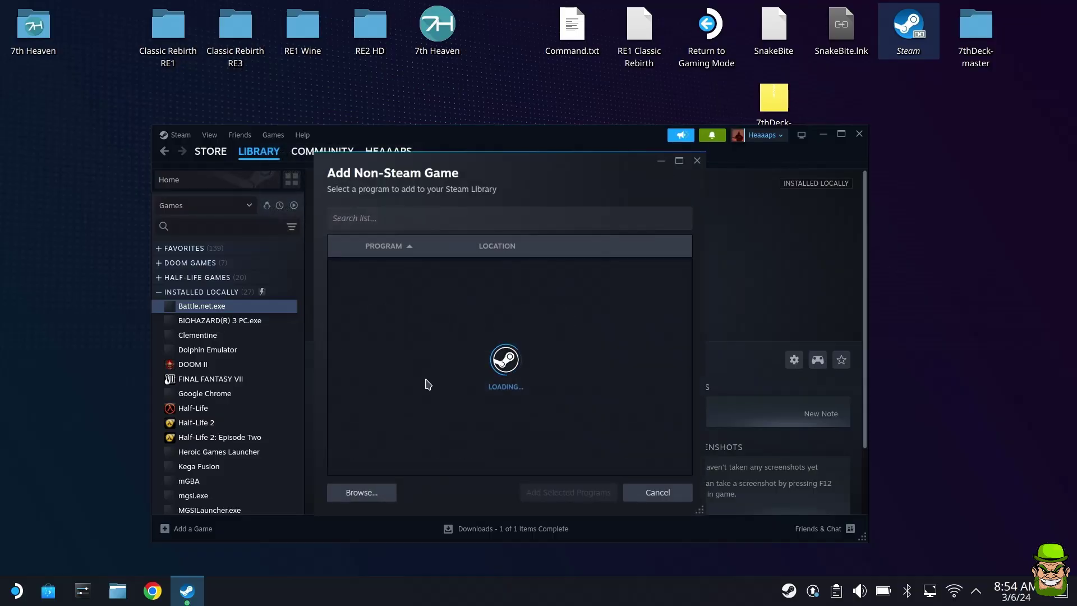
left_click(361, 491)
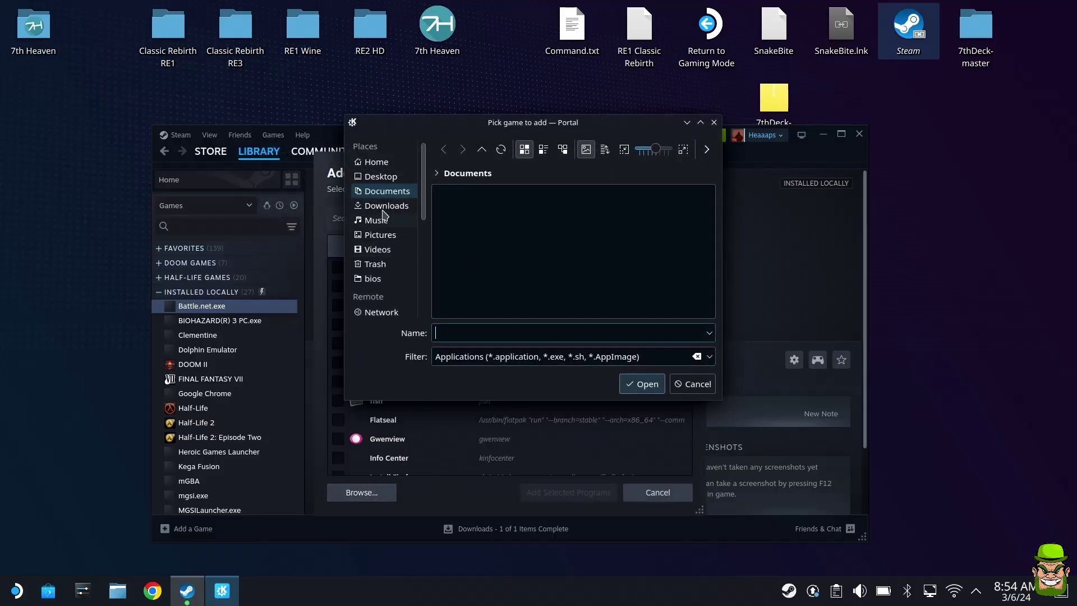
left_click(381, 177)
scroll(606, 284, "down", 2)
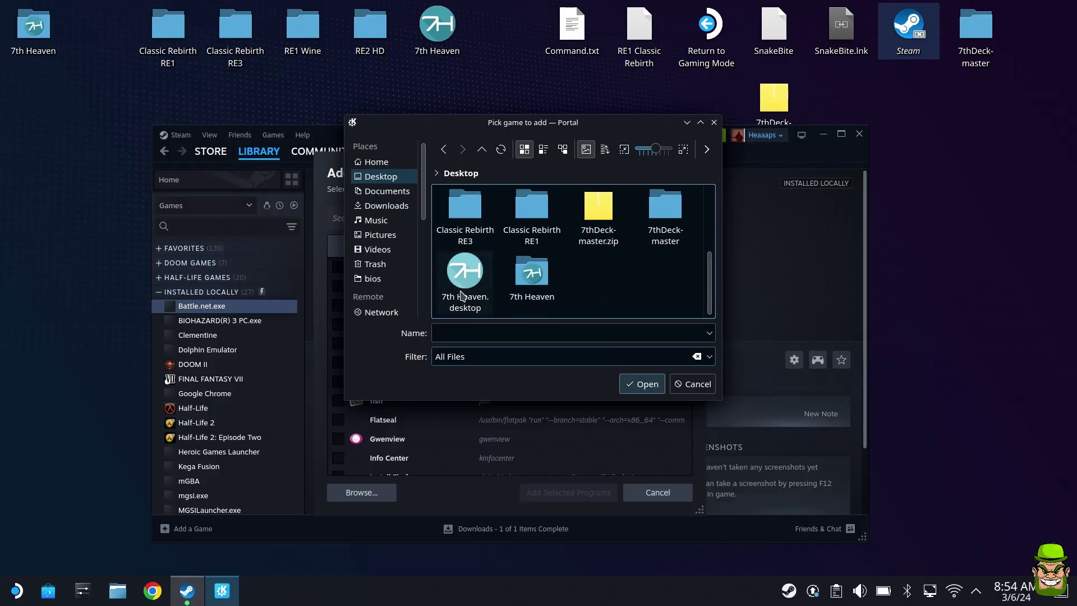
left_click(476, 315)
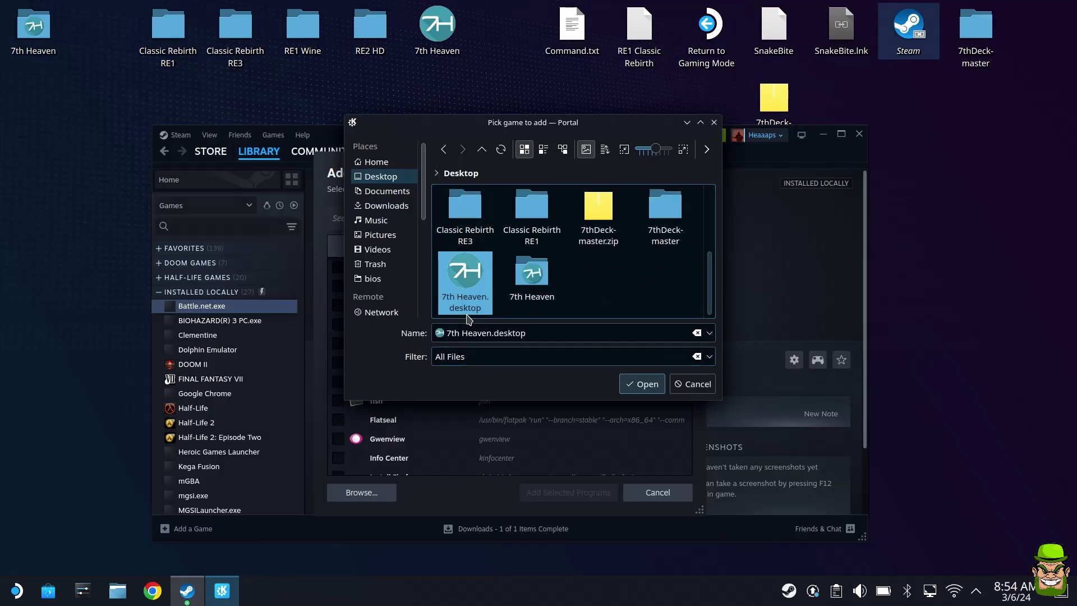
left_click(640, 384)
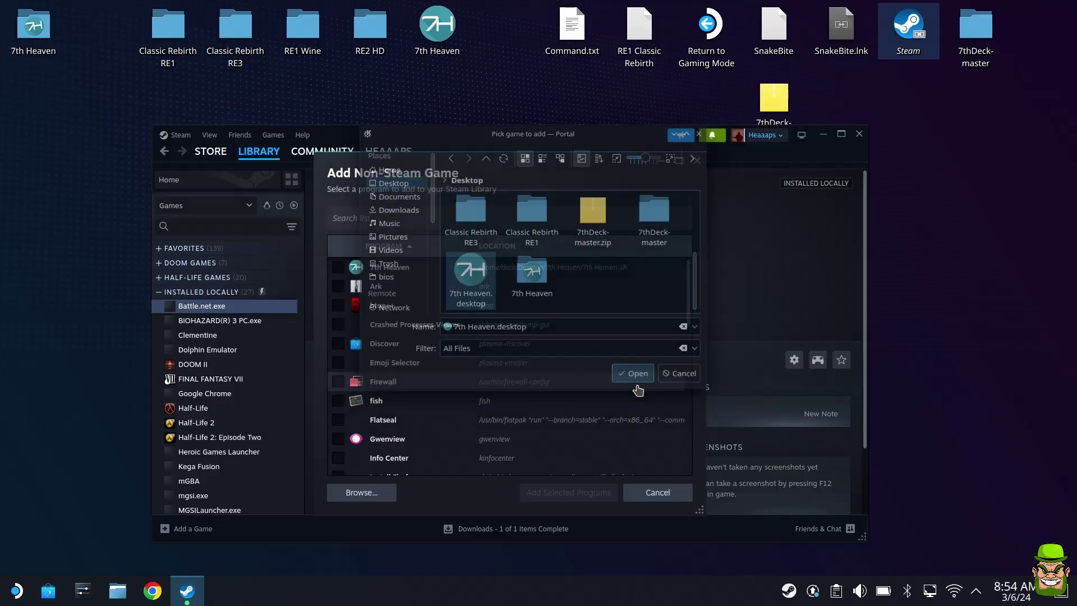
left_click(338, 268)
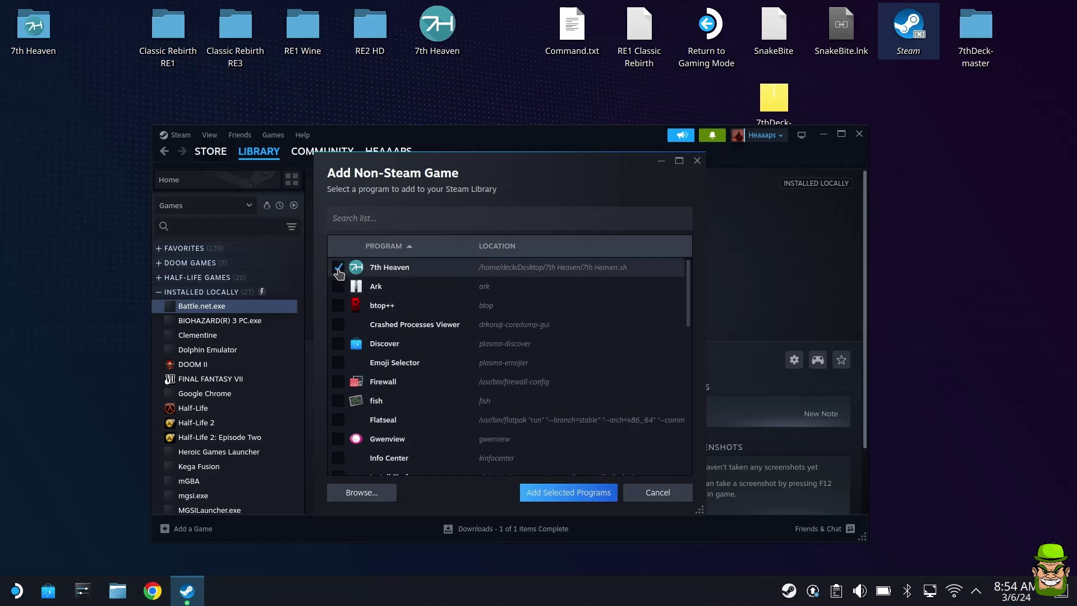
left_click(569, 484)
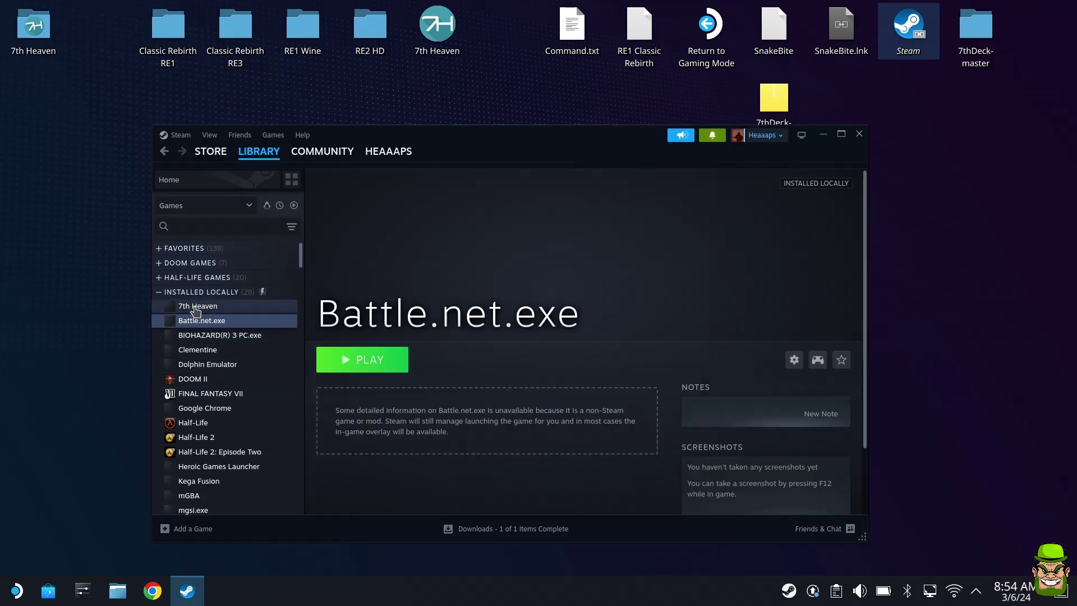
Step: Set the launch options of the 7th Heaven library entry to "/PROFILE:Default /LAUNCH /QUIT/" and close its properties
left_click(213, 308)
right_click(209, 309)
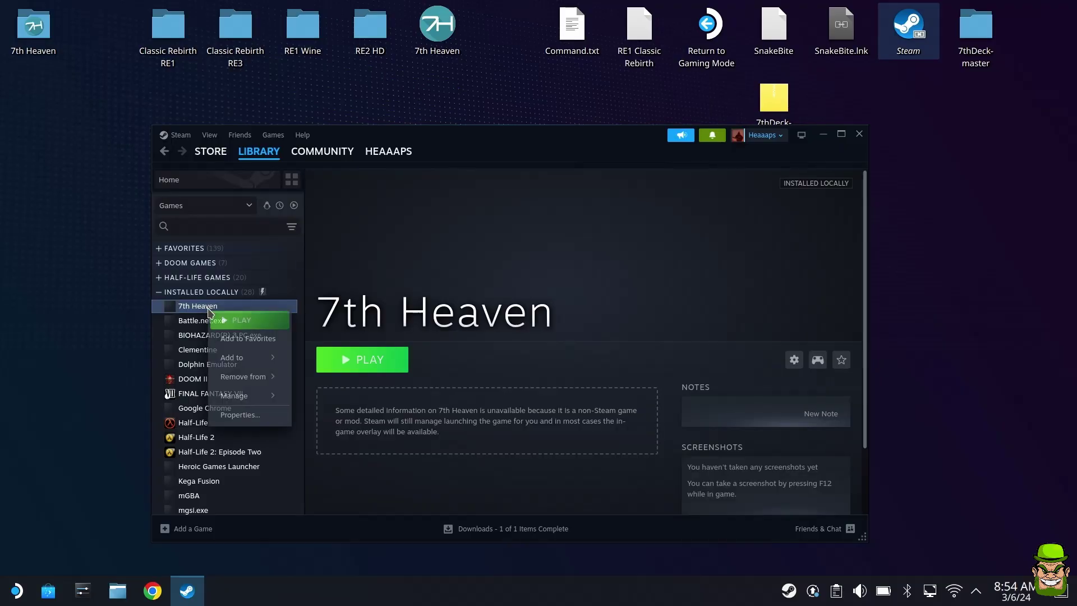
left_click(243, 415)
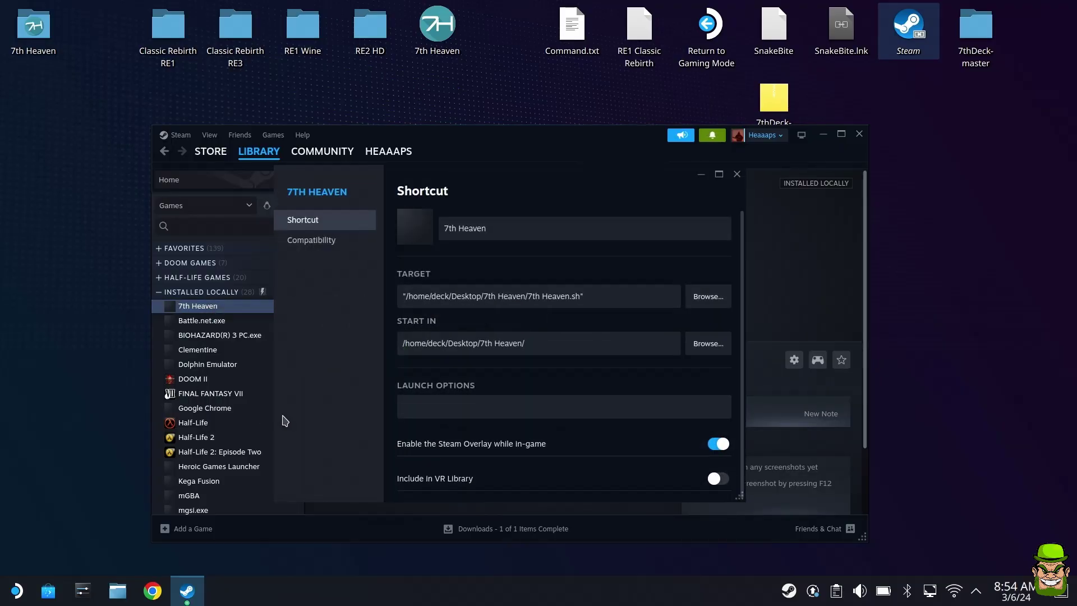
left_click(435, 417)
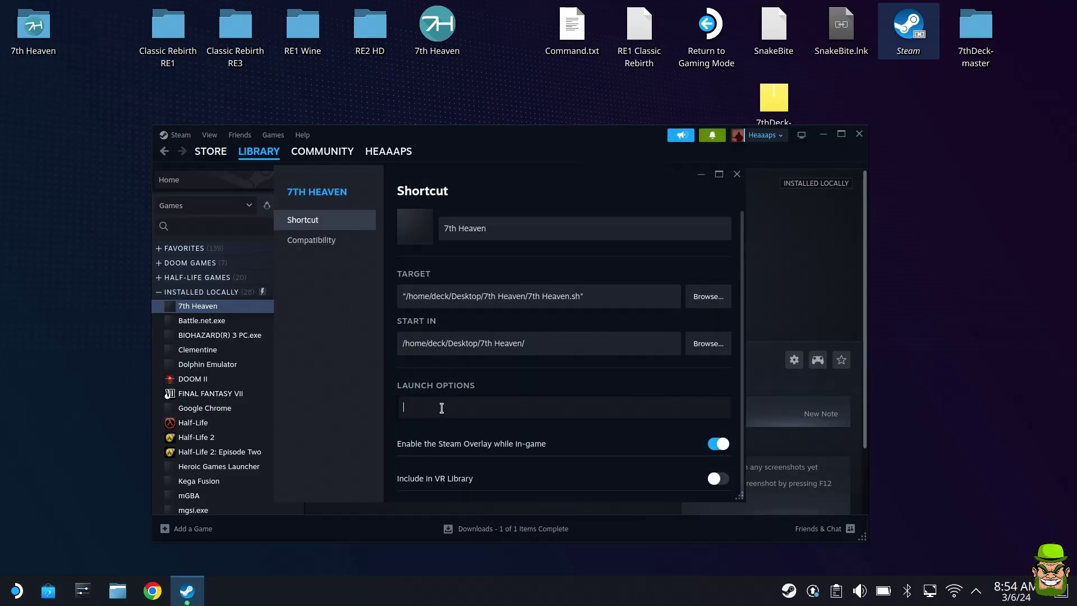
type("/PROFILE:Default /LAUNCH /QUIT/")
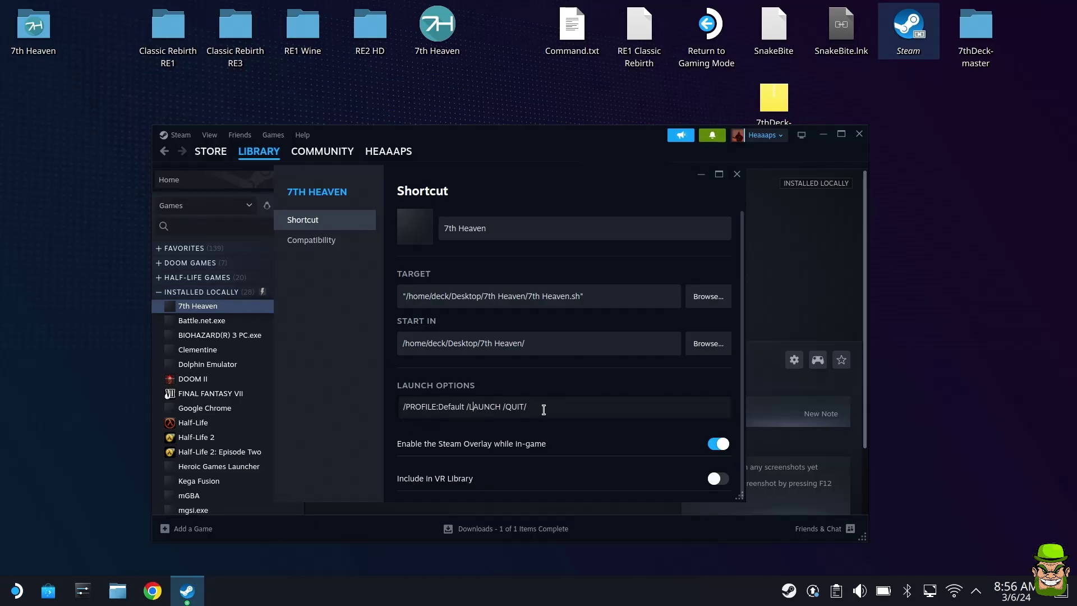
left_click_drag(543, 409, 404, 407)
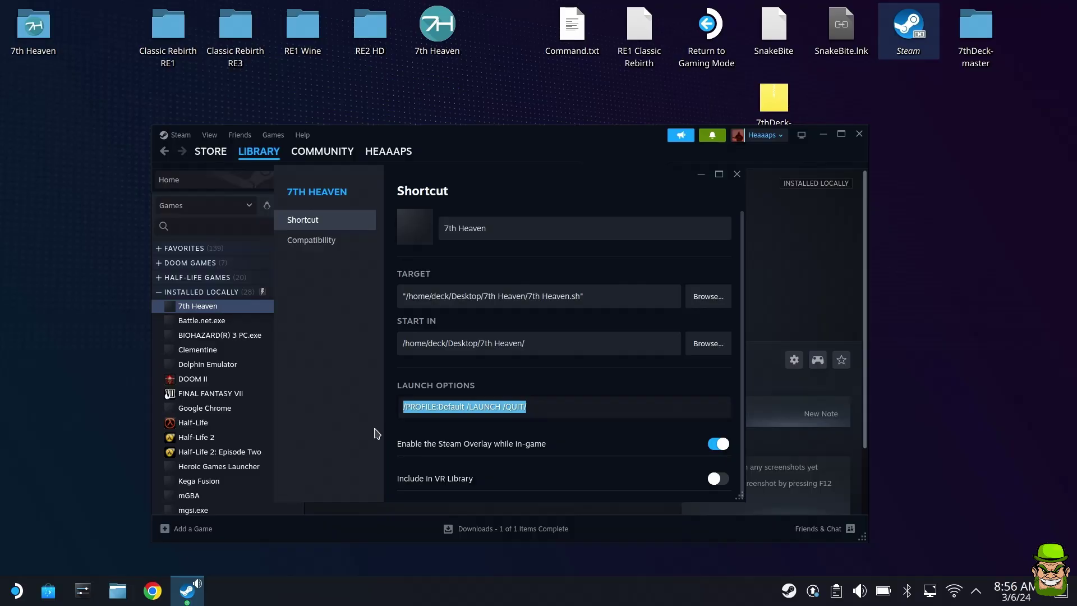
key("End")
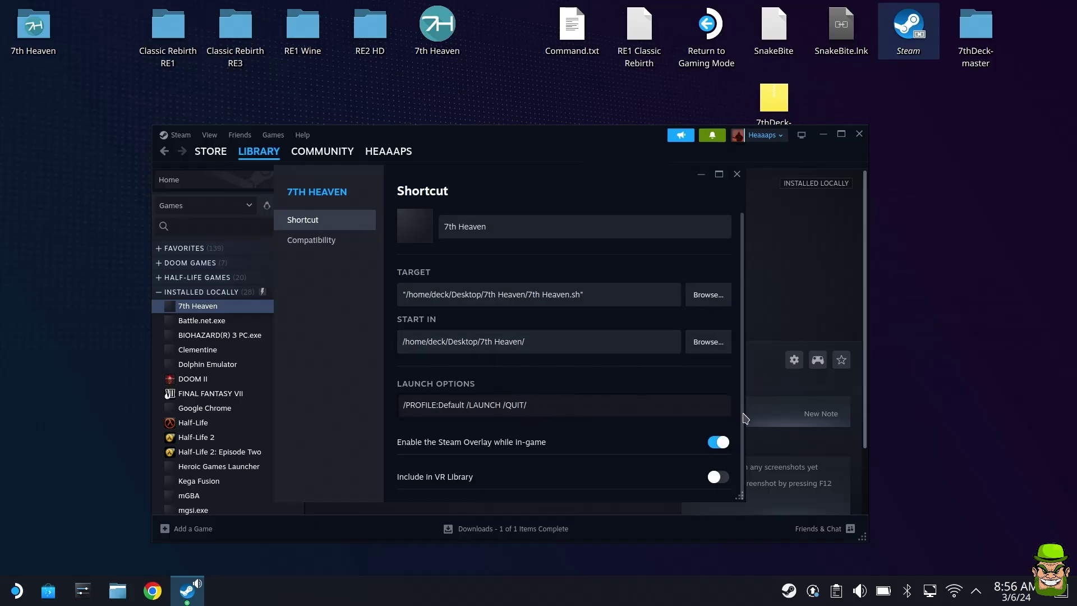
left_click(735, 174)
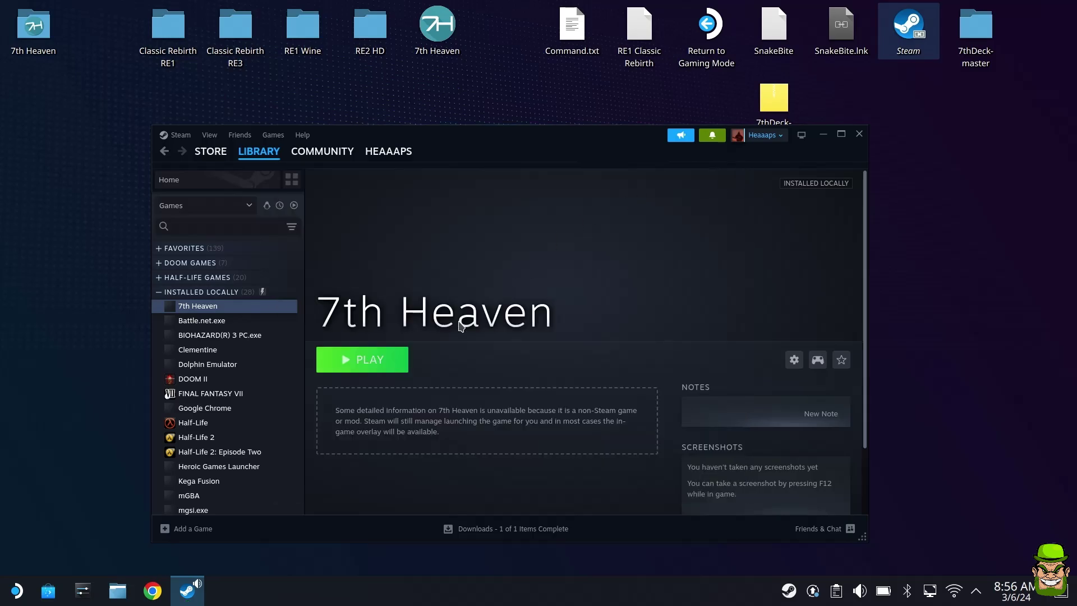
Step: Launch 7th Heaven from the Steam library and load the Highwind save from GAME01
left_click(361, 365)
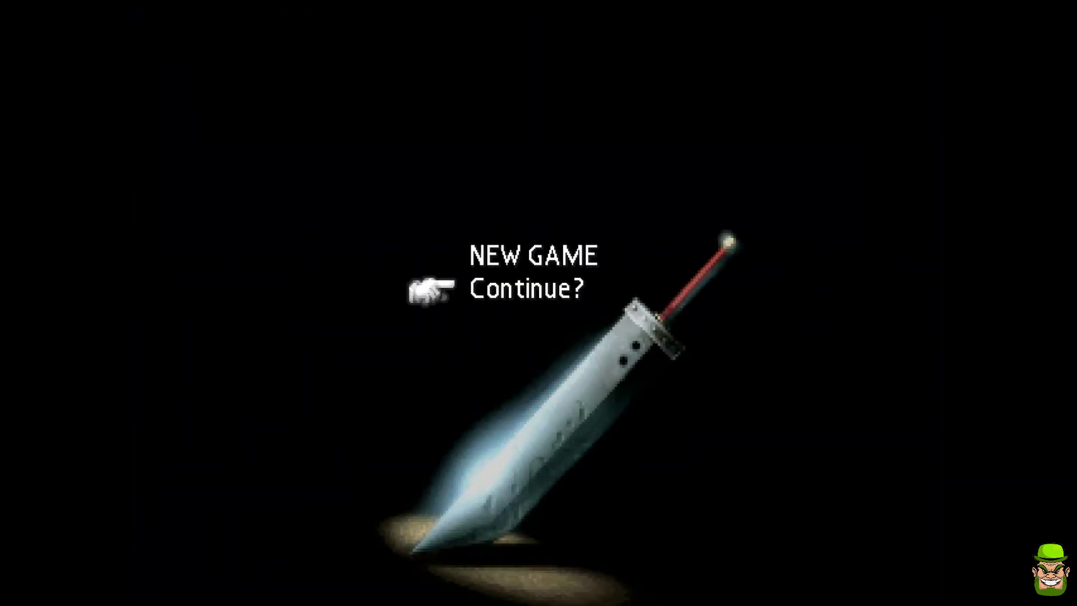
key("Return")
key("Return")
key("Up")
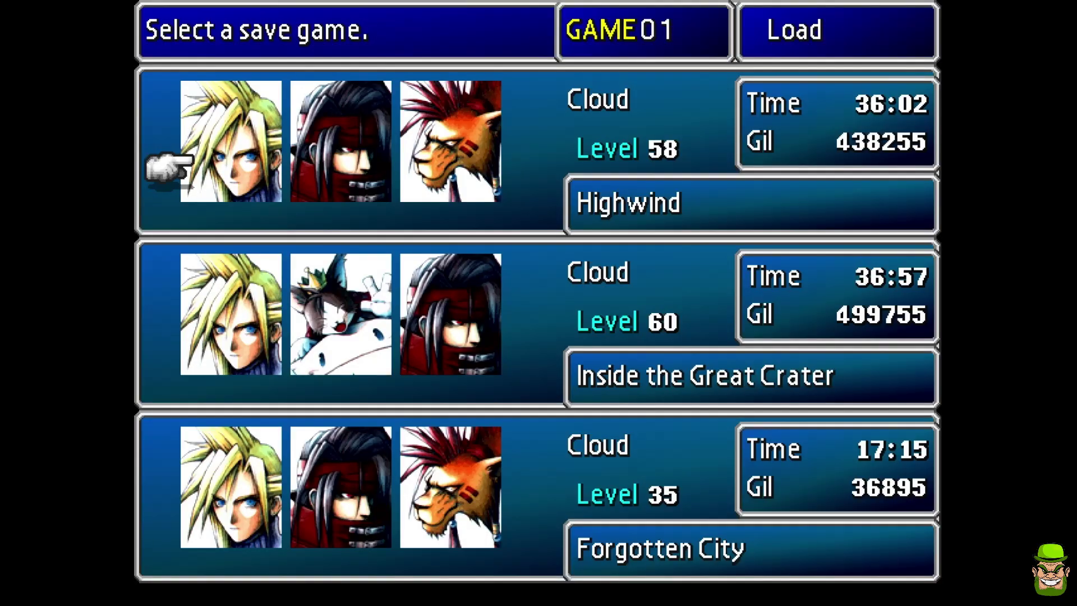
key("Down")
key("Up")
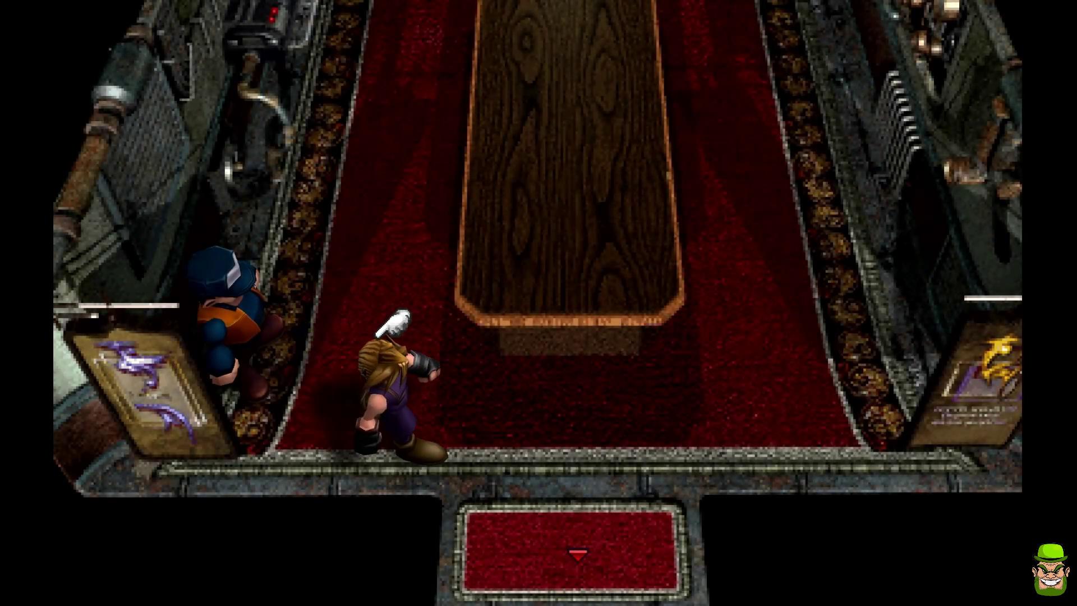
key("Right")
key("Up")
key("Up")
key("Right")
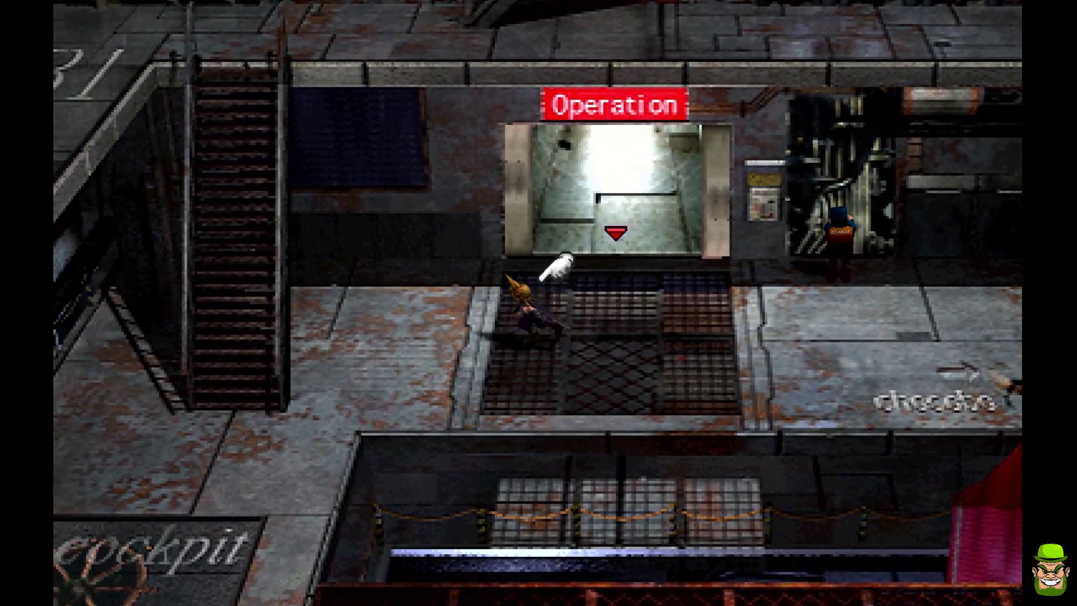
key("Down")
key("Left")
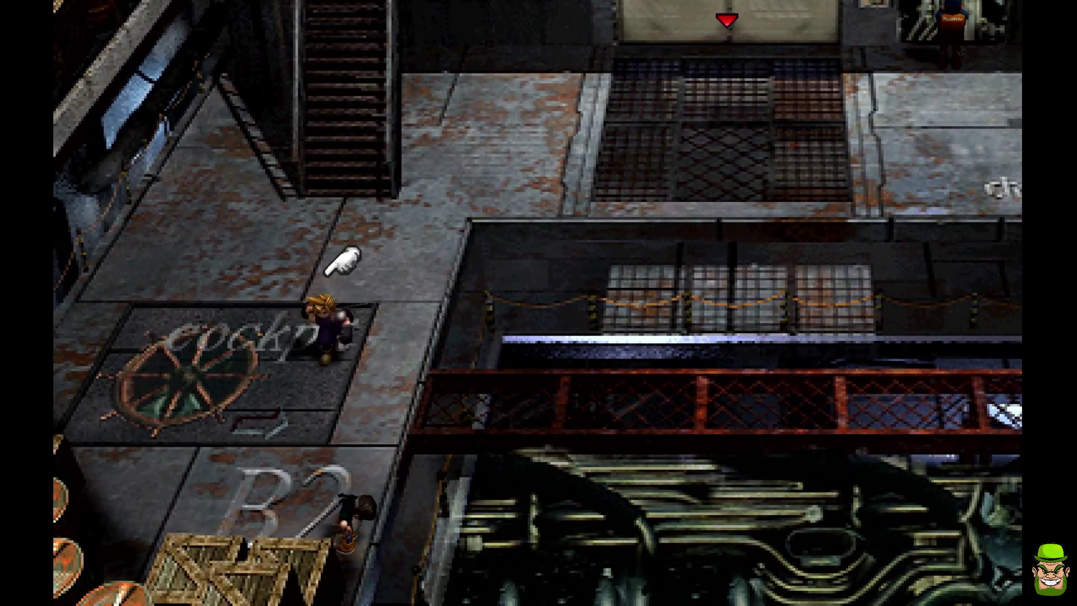
key("Right")
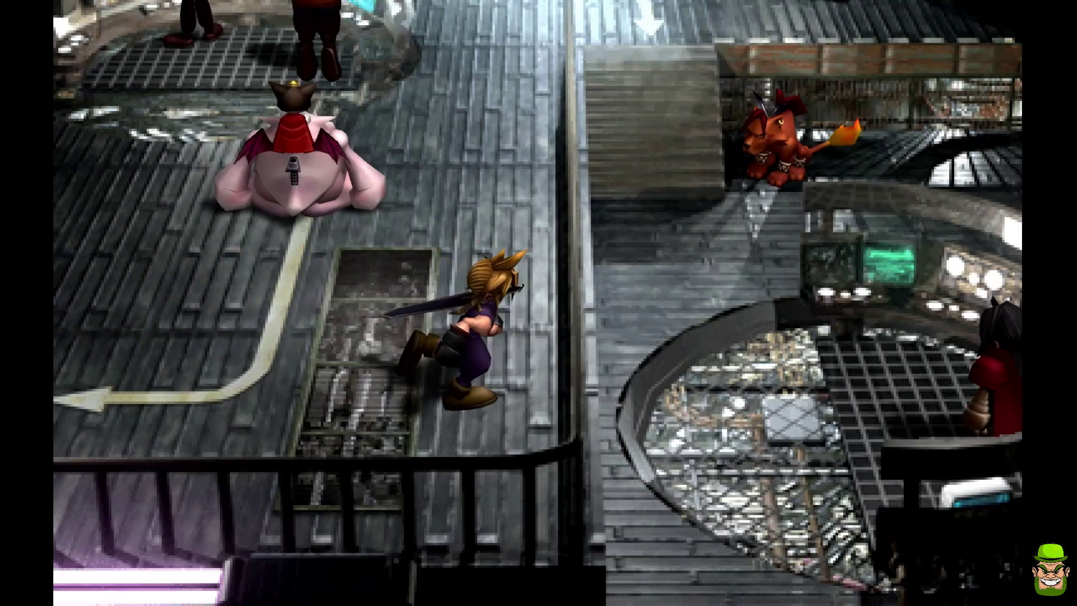
key("Up")
key("Up")
key("Right")
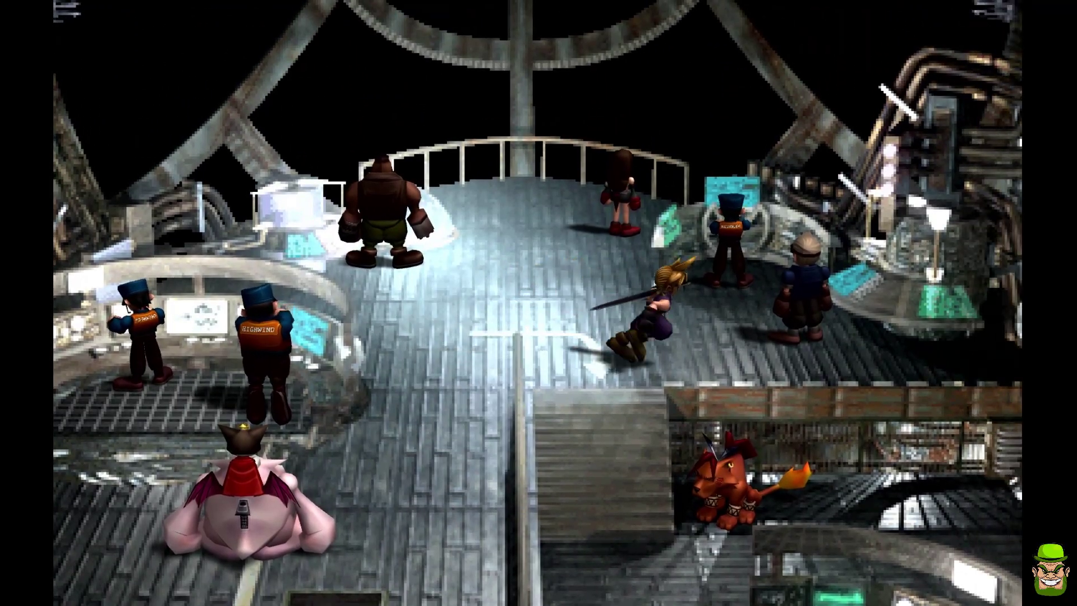
Step: Talk to the Highwind pilot to disembark onto the world map, and run Cloud across the grassland until a battle starts
key("Return")
key("Return")
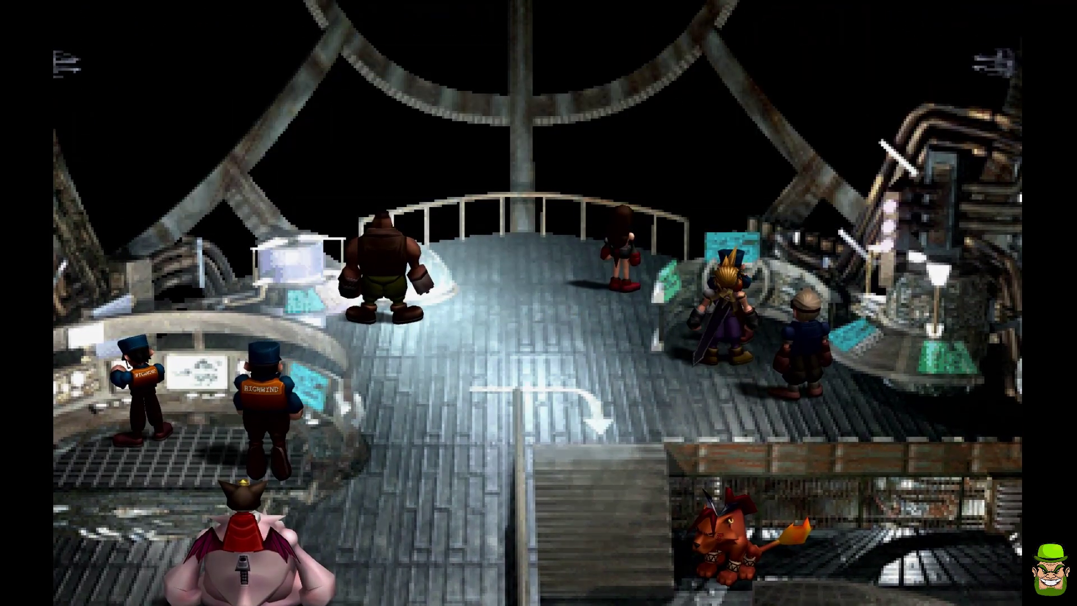
key("Down")
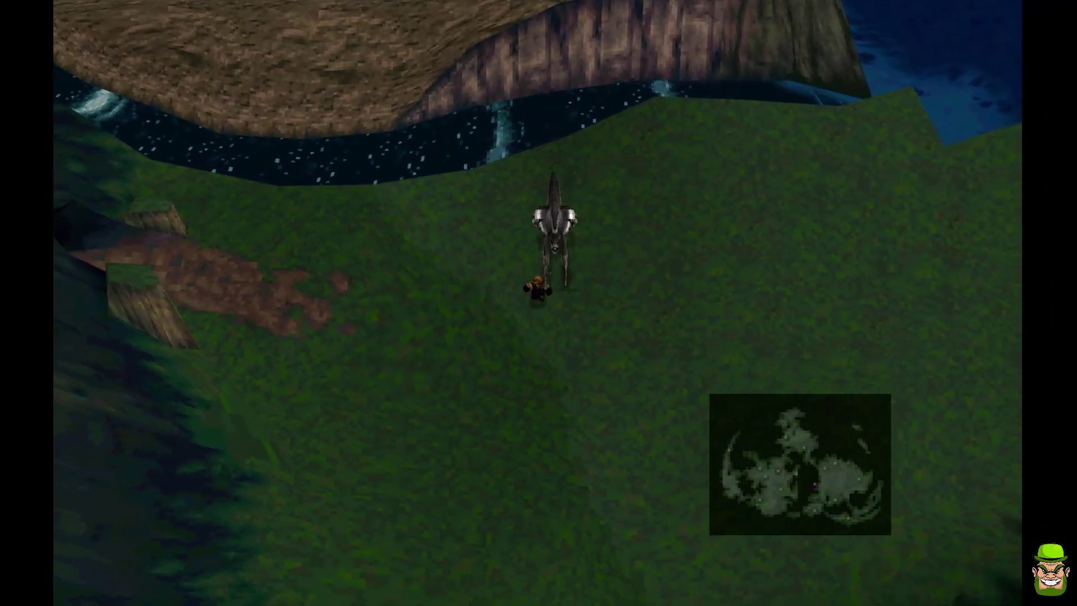
key("Right")
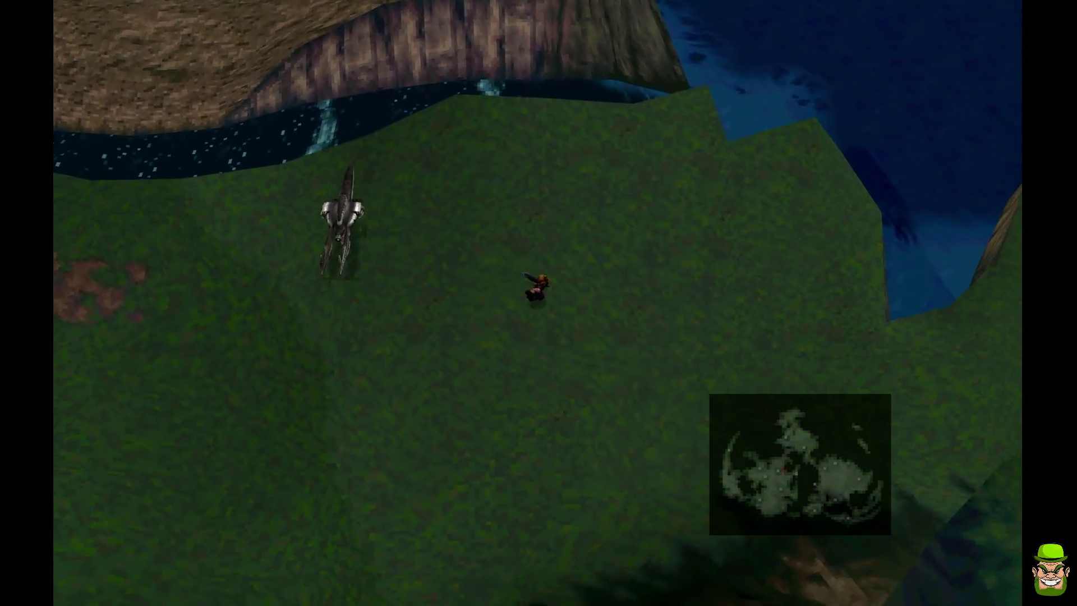
key("Down")
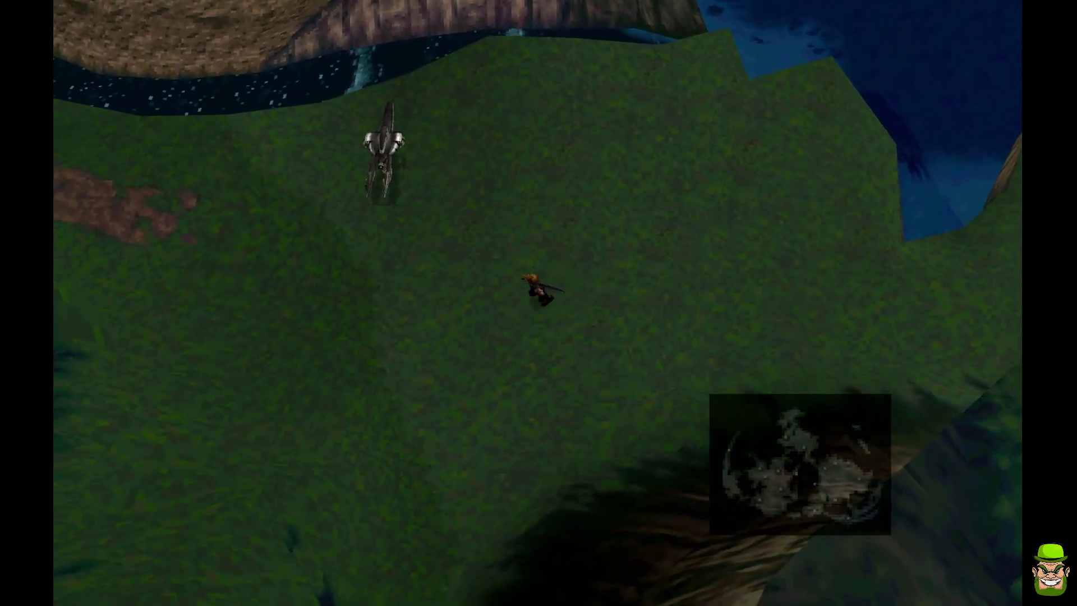
key("Up")
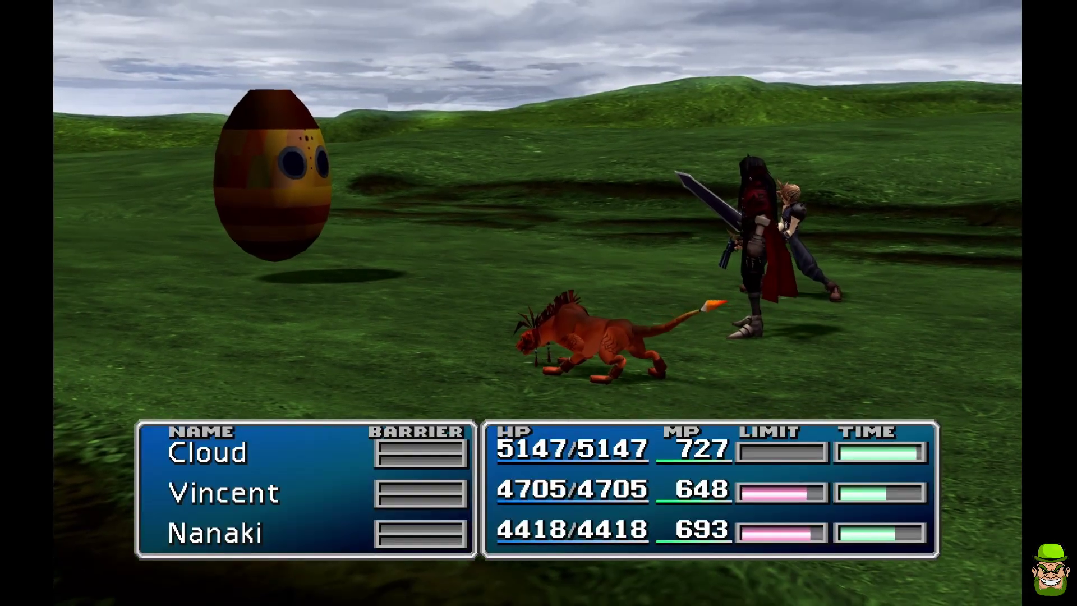
Step: Issue Cloud's attack command against the egg-shaped enemy in the battle
key("Return")
key("Return")
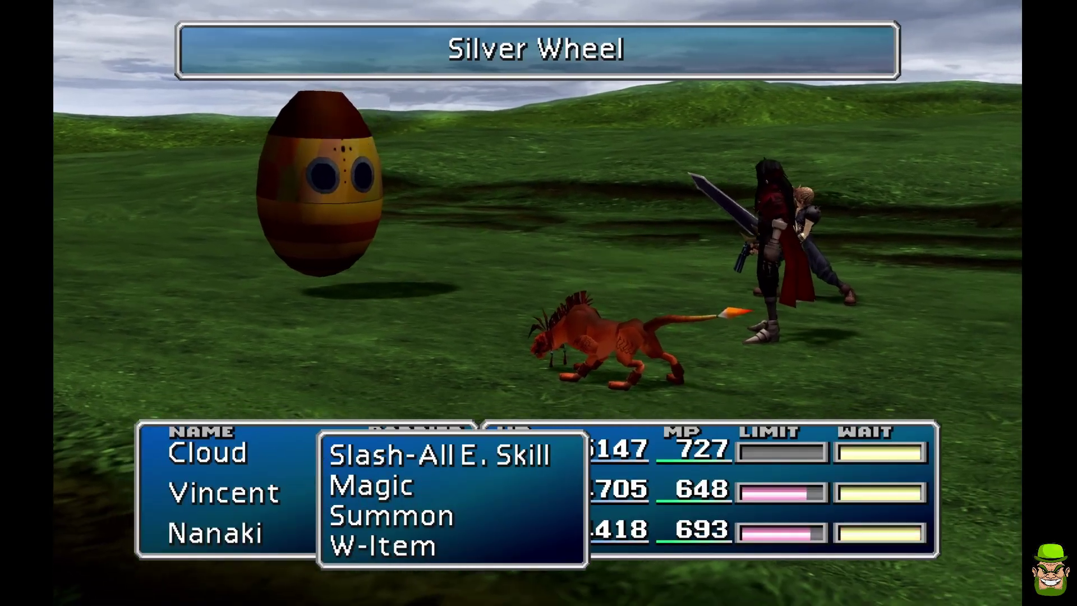